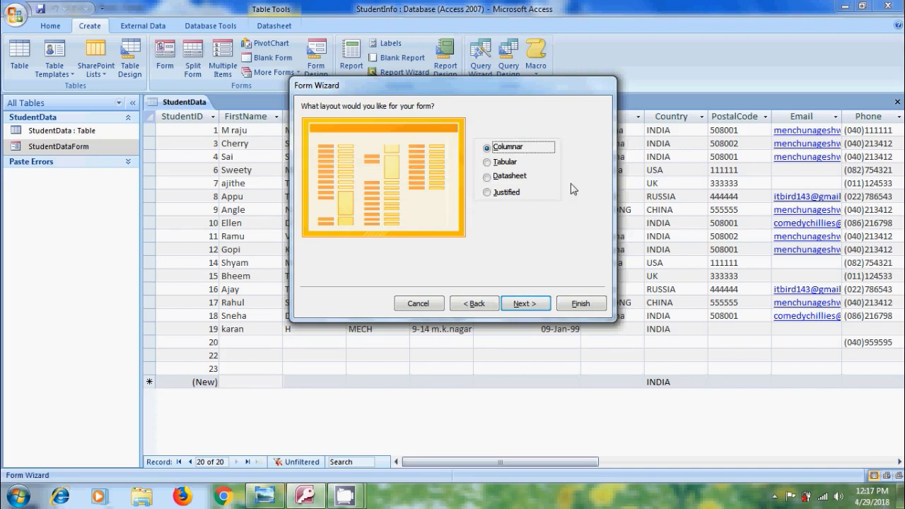
Step: Preview the Tabular, Datasheet and Justified layouts, choose Columnar for the form, and continue to the style choice
click(494, 162)
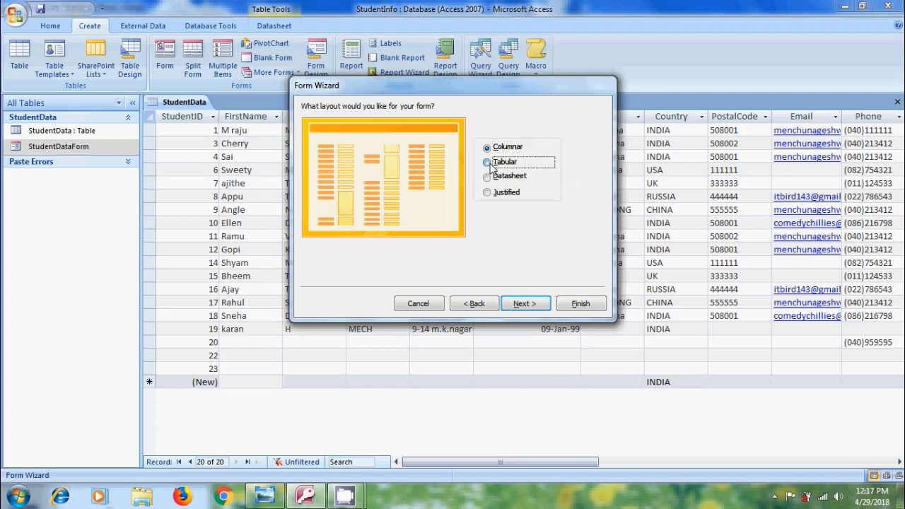
click(489, 176)
click(488, 193)
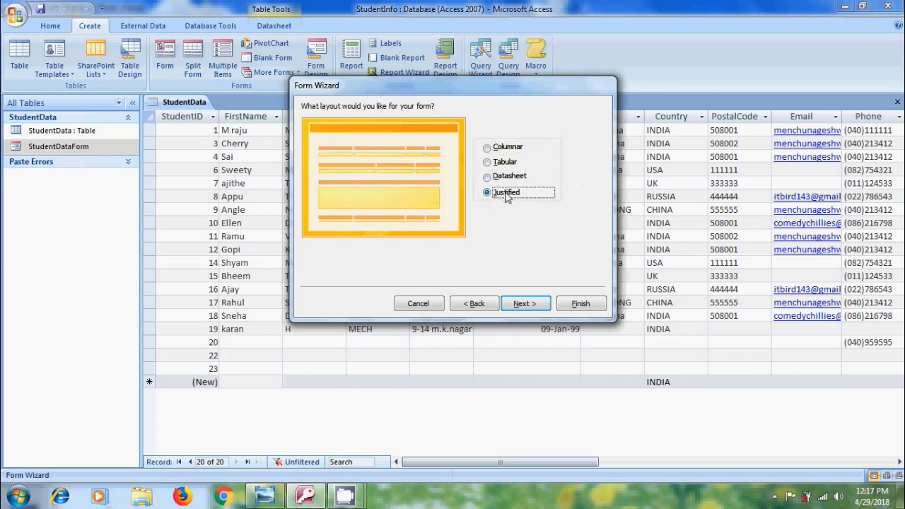
click(487, 148)
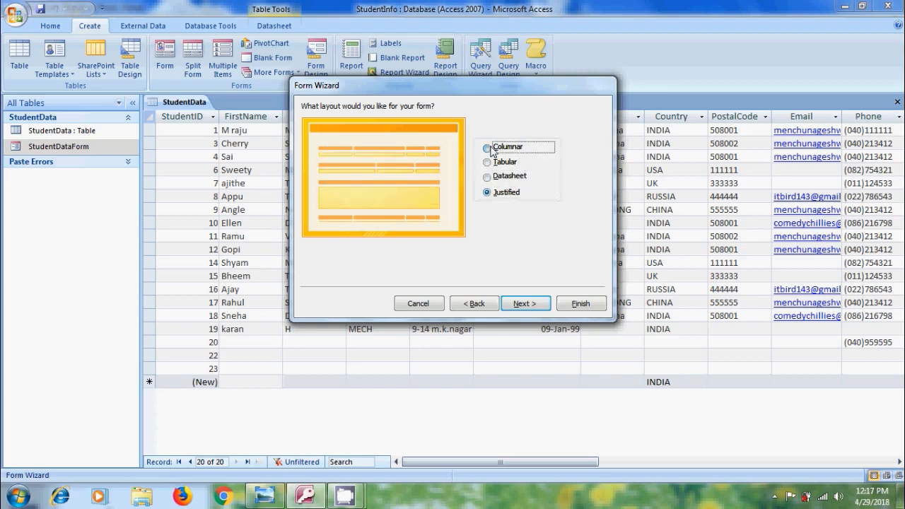
click(525, 303)
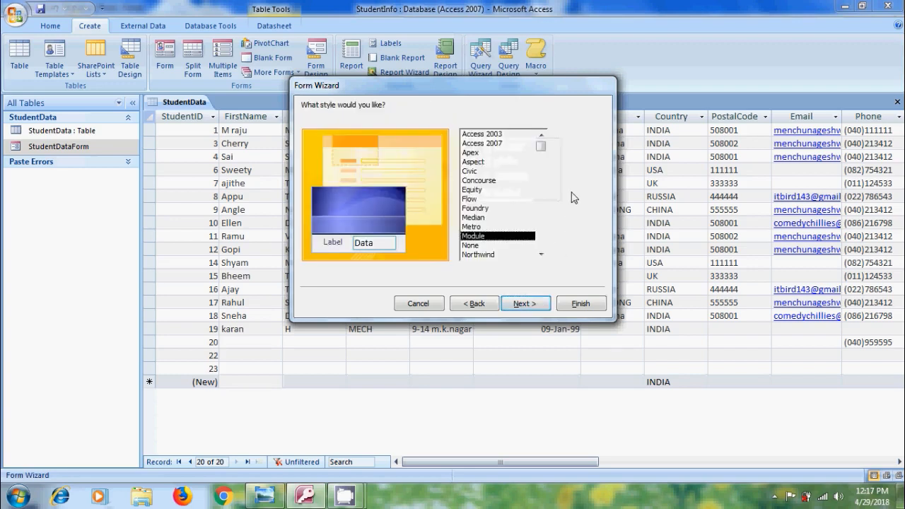
Step: Preview the form styles from Median up to Apex, choose the Module style, and continue to the title page
click(474, 217)
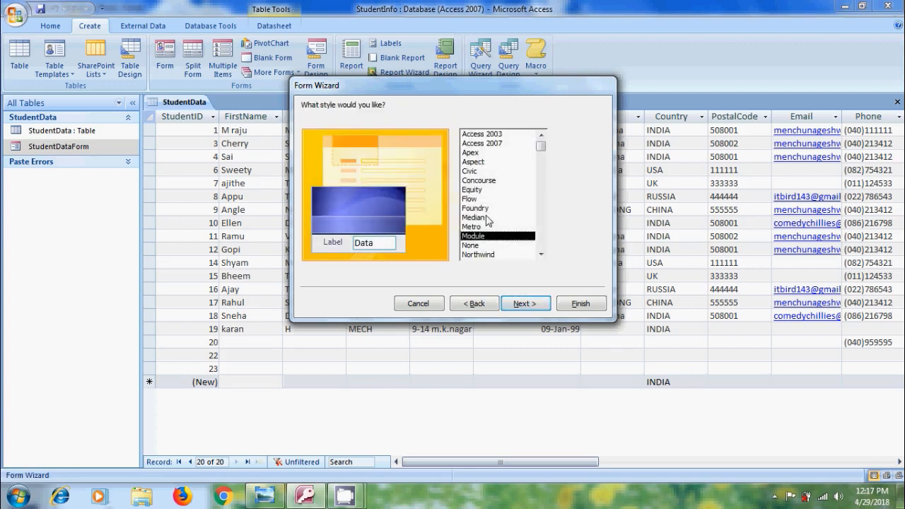
click(474, 208)
click(472, 199)
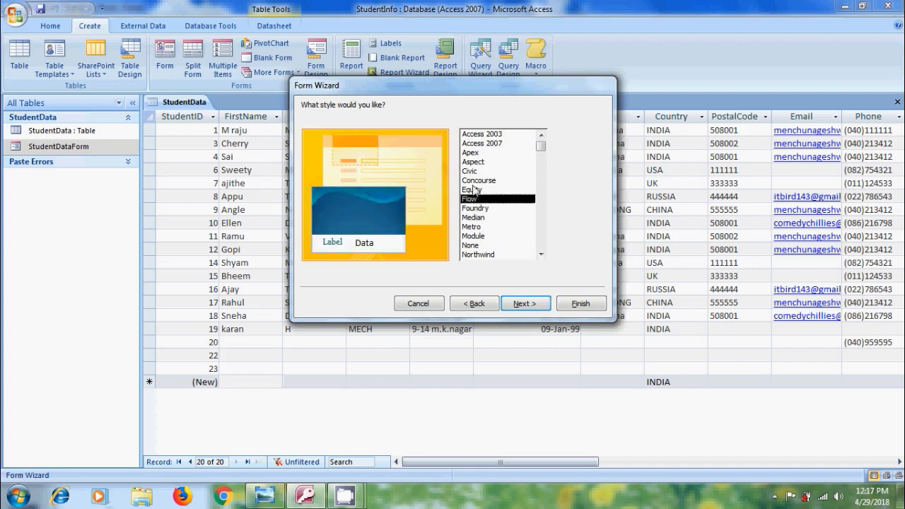
click(472, 189)
click(473, 180)
click(471, 172)
click(471, 161)
click(471, 153)
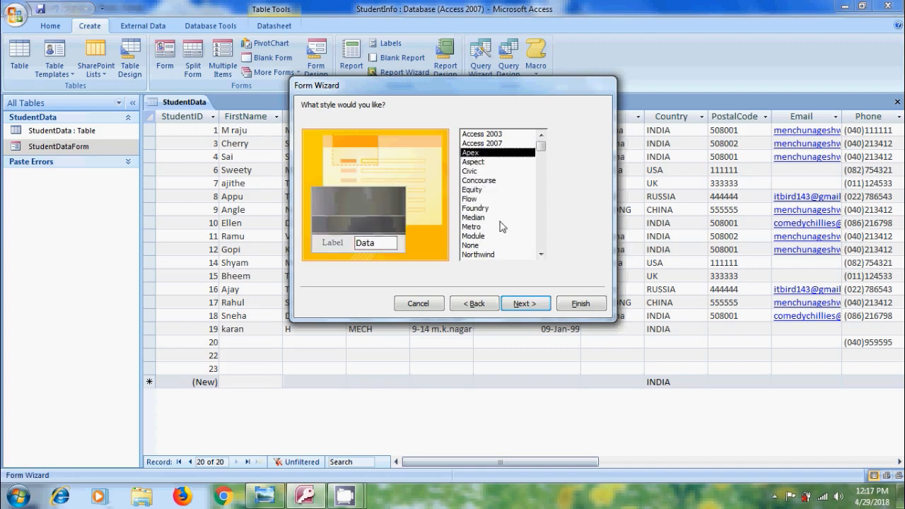
click(481, 236)
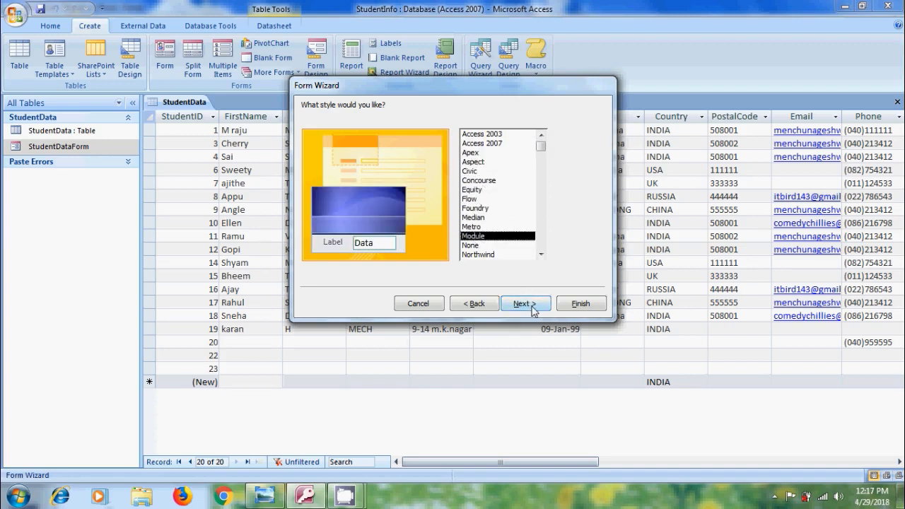
click(528, 305)
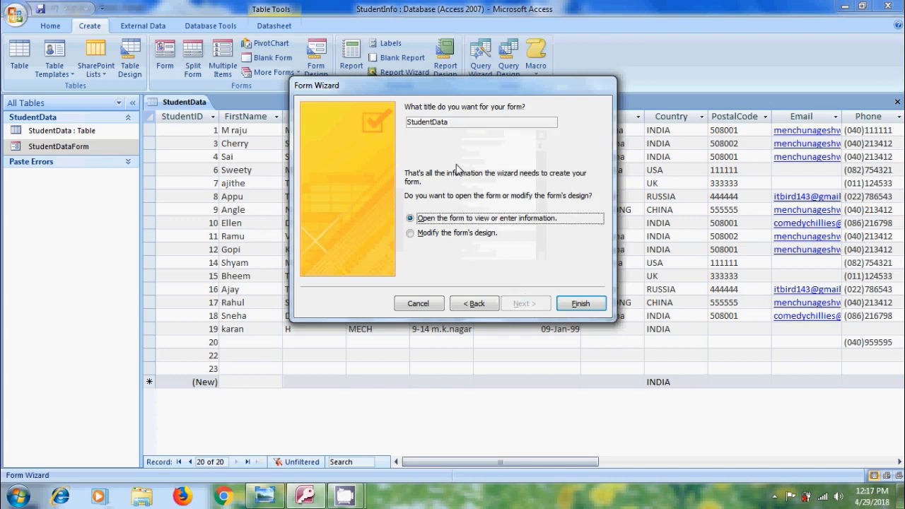
Step: Title the form StudentDataFW and finish the wizard with the option to modify the form's design
click(463, 123)
text(FW)
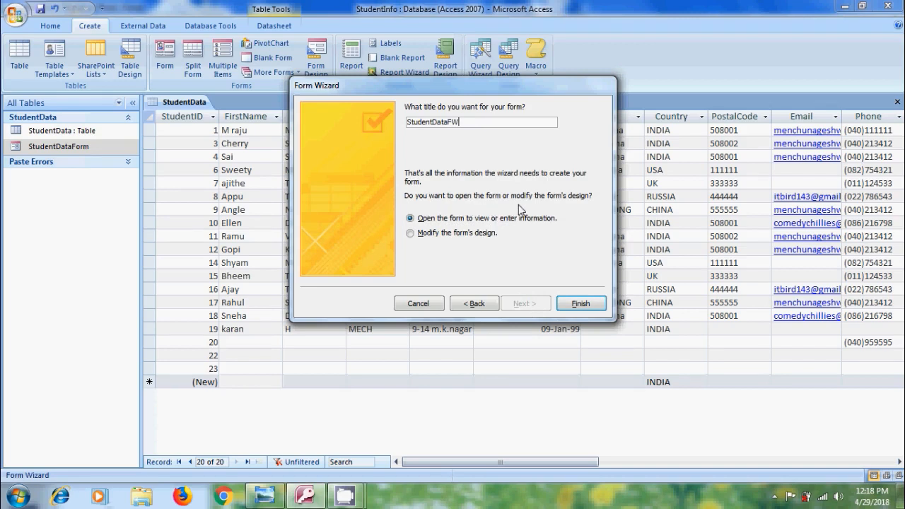
click(437, 239)
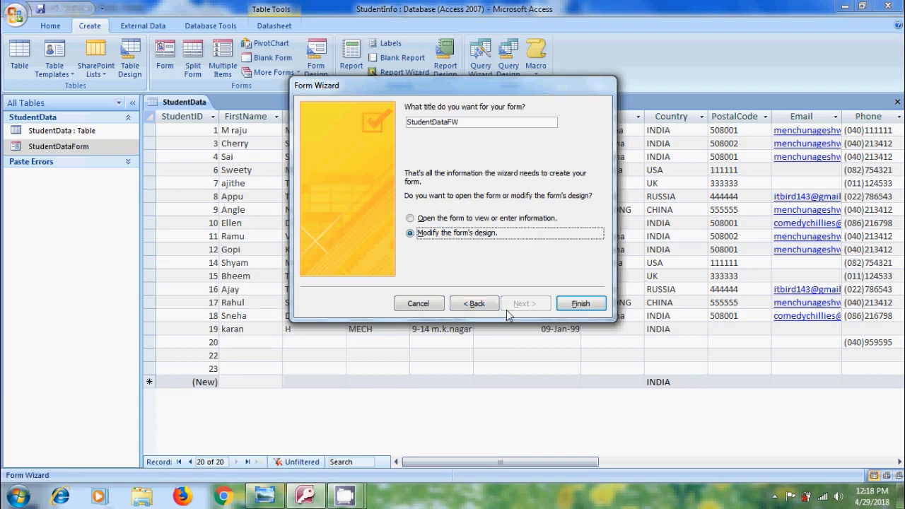
click(581, 303)
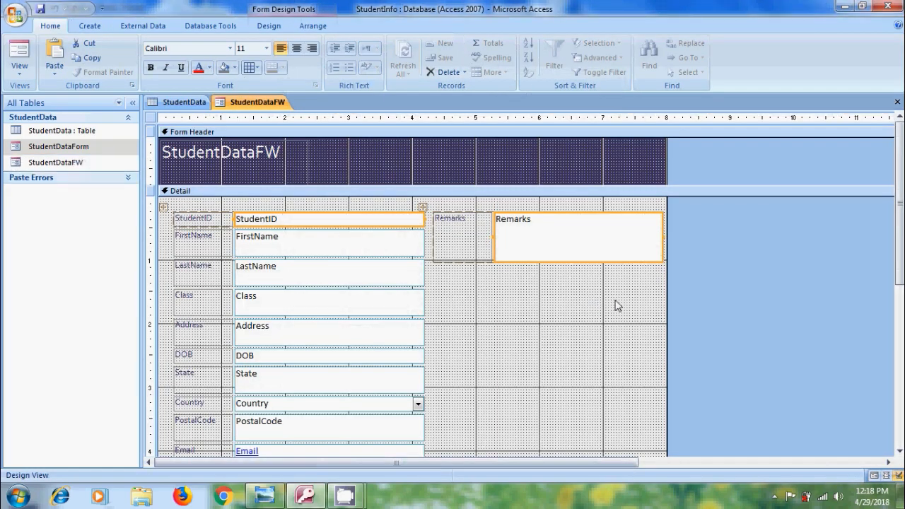
Step: Extend the form's Detail section downward to about 6.2 inches on the vertical ruler
drag(899, 205, 899, 311)
scroll(563, 384, down, 2)
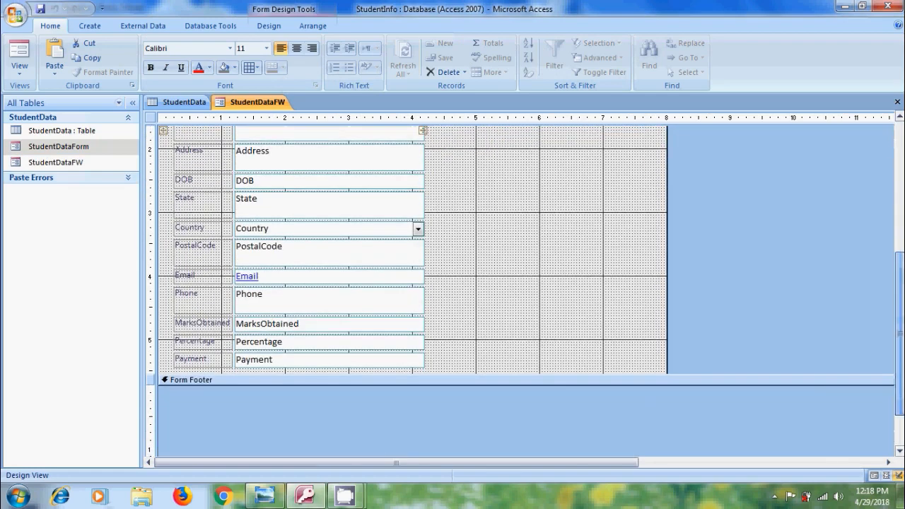
drag(565, 374, 566, 417)
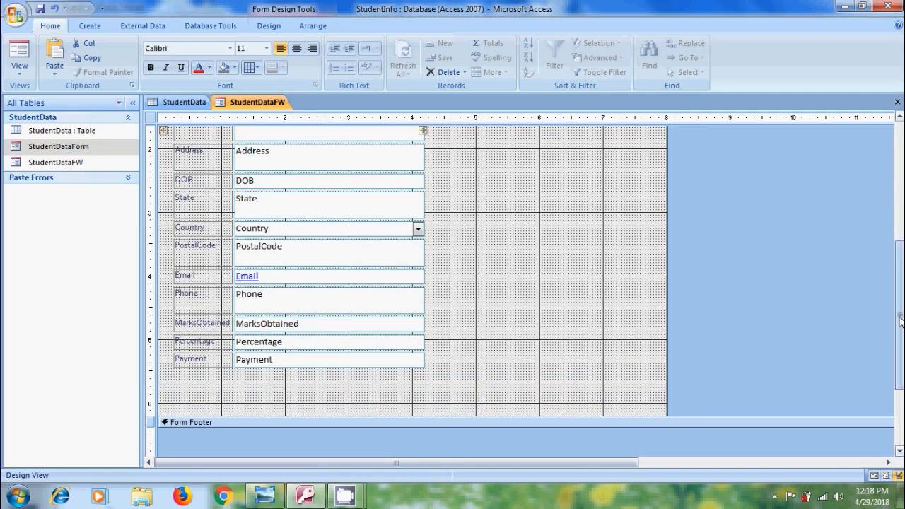
scroll(614, 357, up, 10)
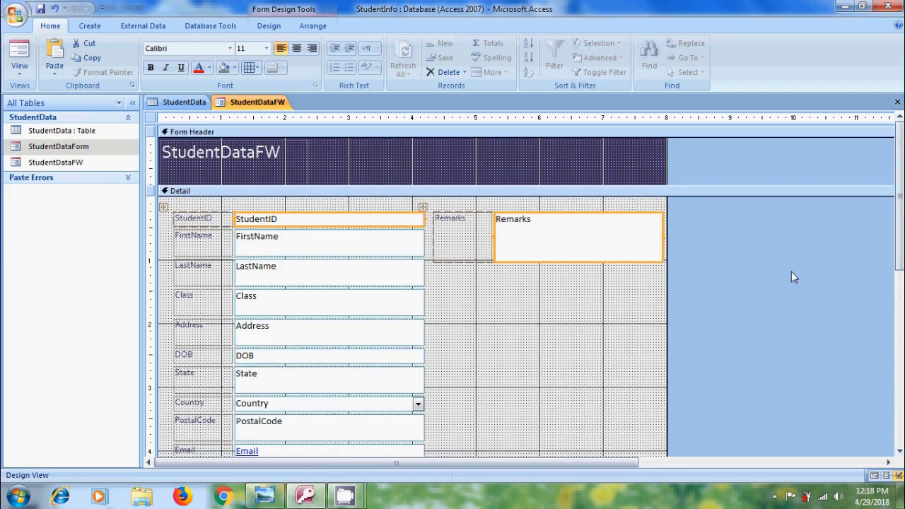
Step: Select all field boxes from StudentID to Payment plus the Remarks label and box, and fill them with blue
drag(272, 207, 518, 364)
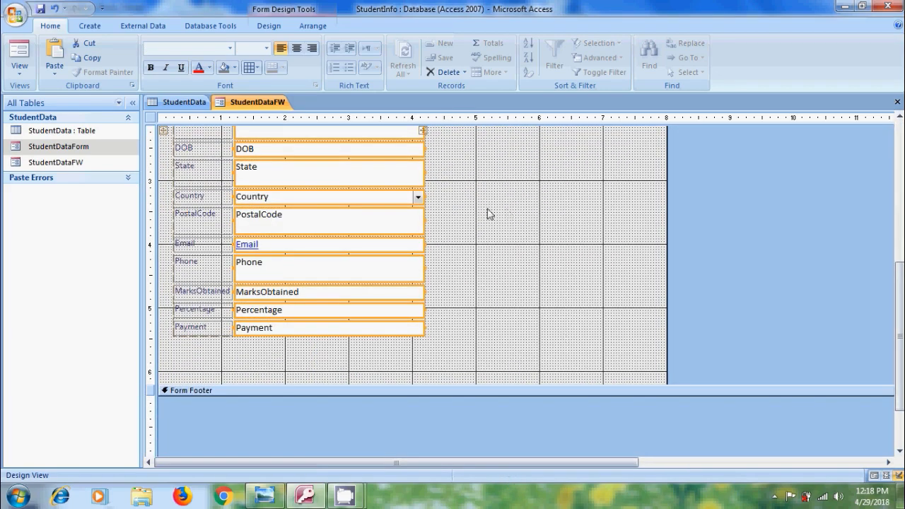
right_click(342, 217)
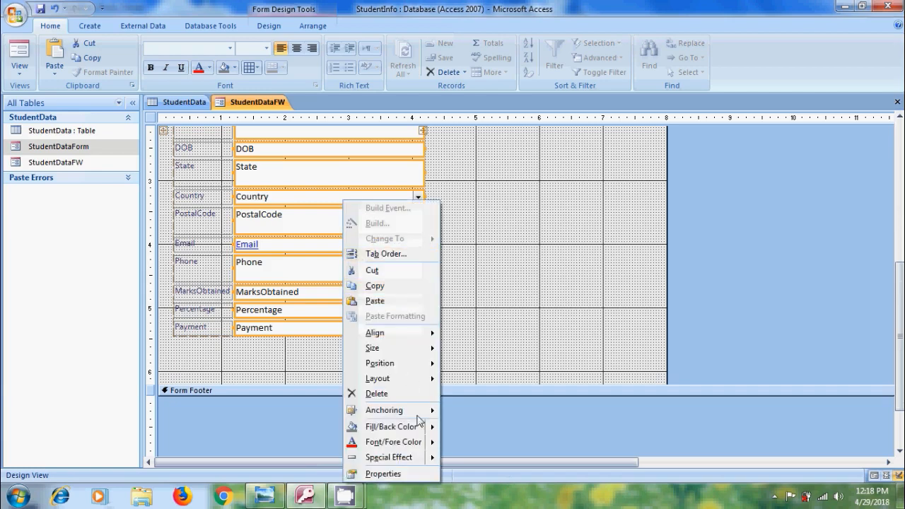
mouse_move(407, 431)
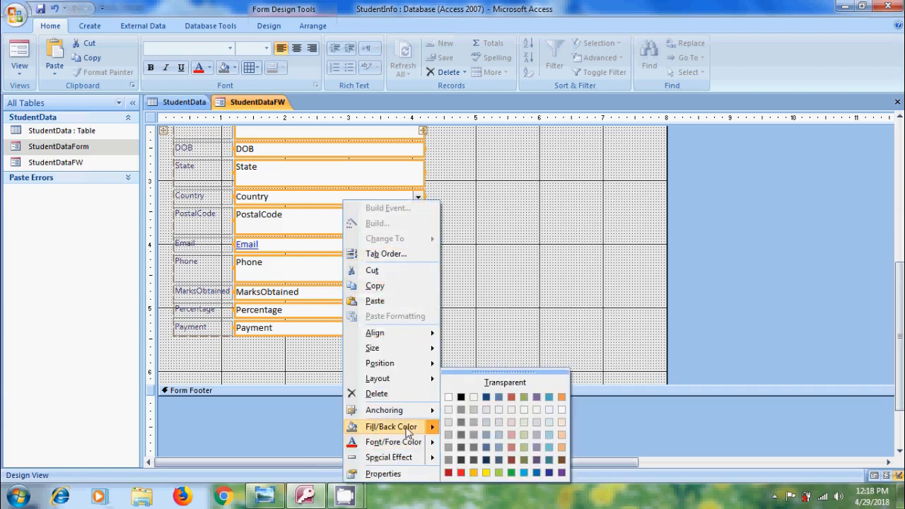
click(537, 472)
scroll(540, 355, up, 2)
scroll(413, 292, up, 2)
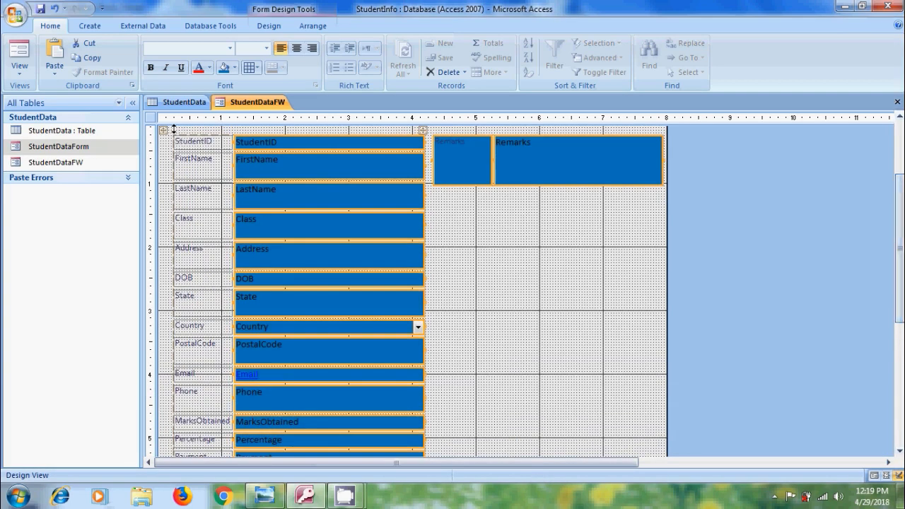
Step: Fill the labels from StudentID to Payment and the Remarks label with yellow
drag(173, 128, 217, 458)
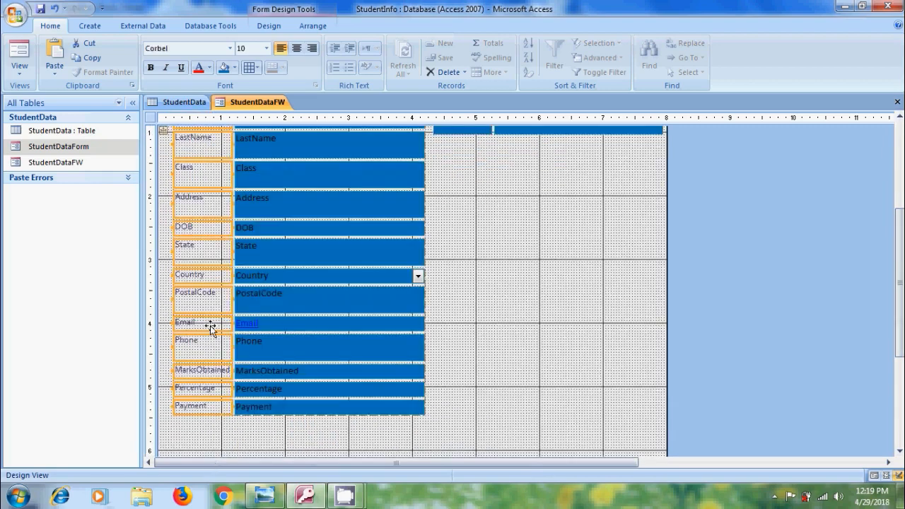
click(235, 68)
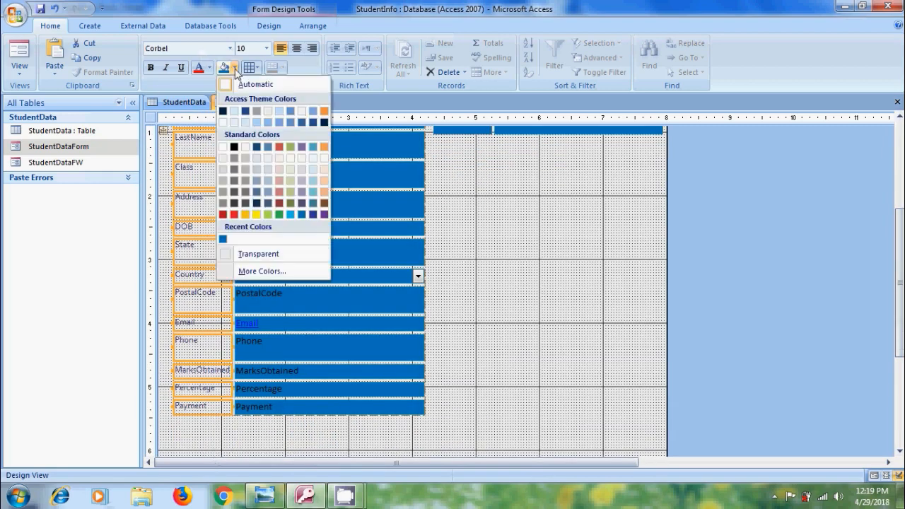
click(257, 215)
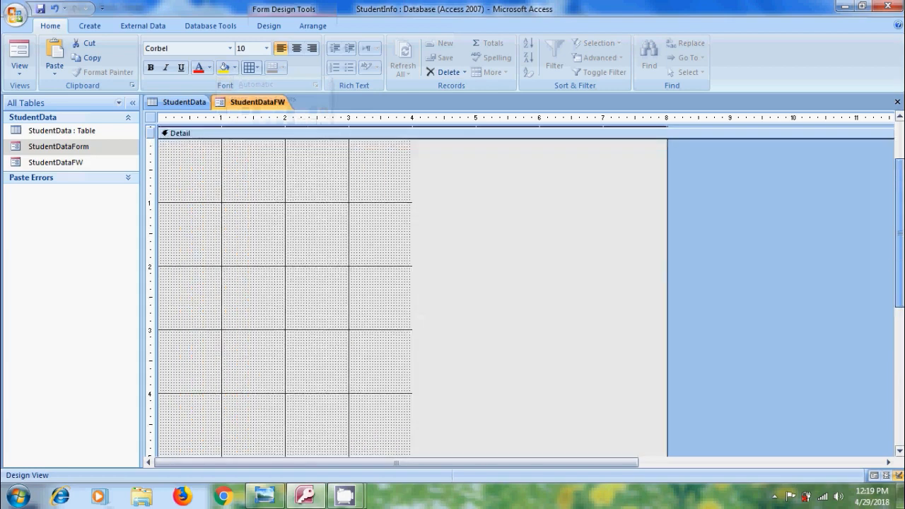
click(223, 71)
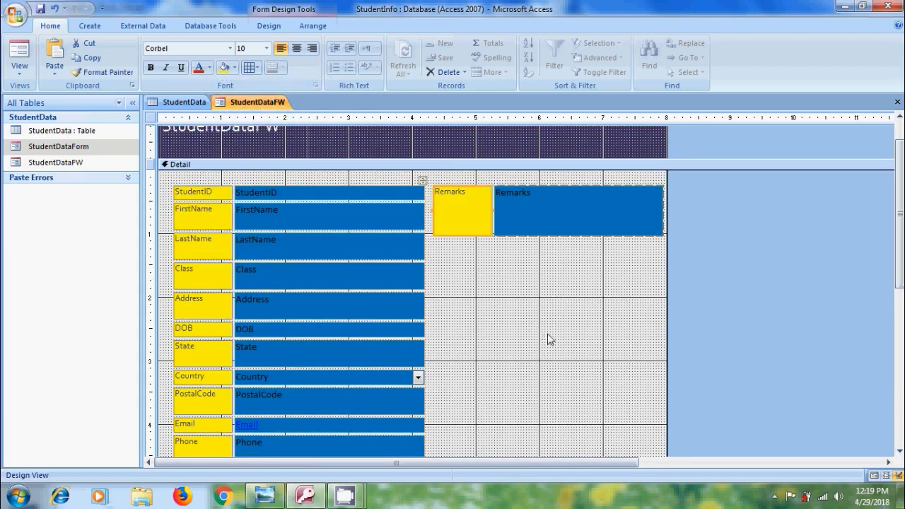
Step: Narrow the main column of field boxes to about 2.7 inches and shrink the Remarks box to about 2.2 by 0.4 inches
click(409, 197)
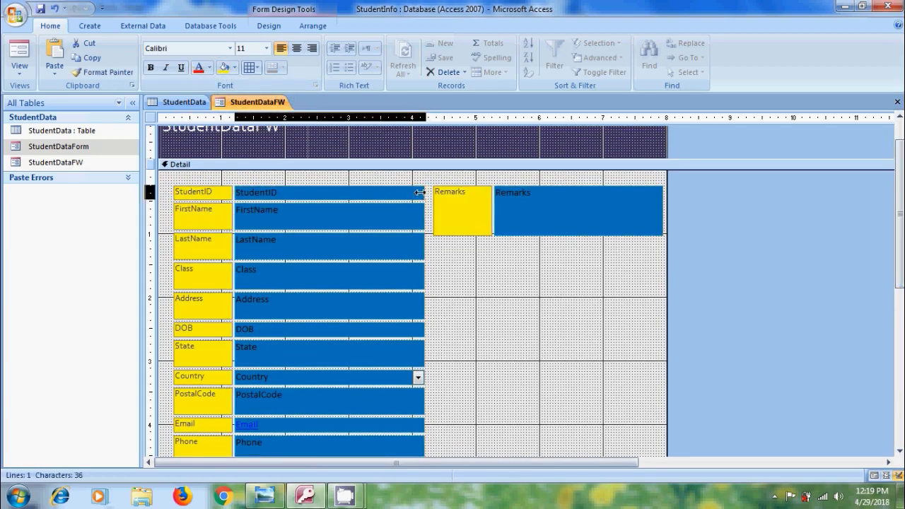
drag(424, 192, 401, 192)
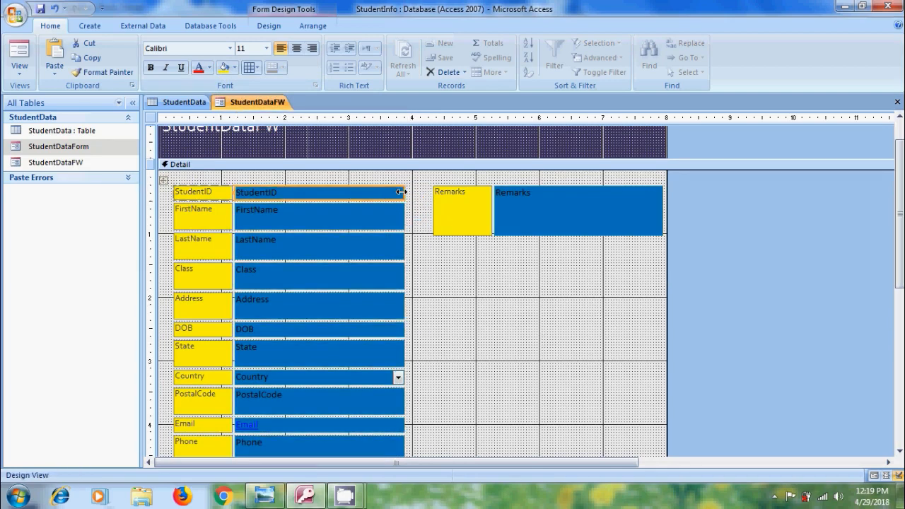
click(595, 207)
drag(662, 210, 636, 210)
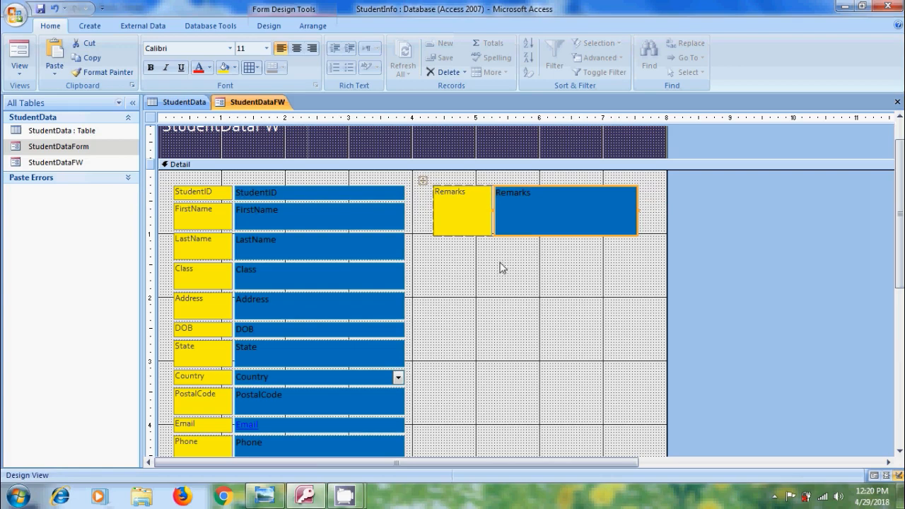
drag(568, 235, 572, 210)
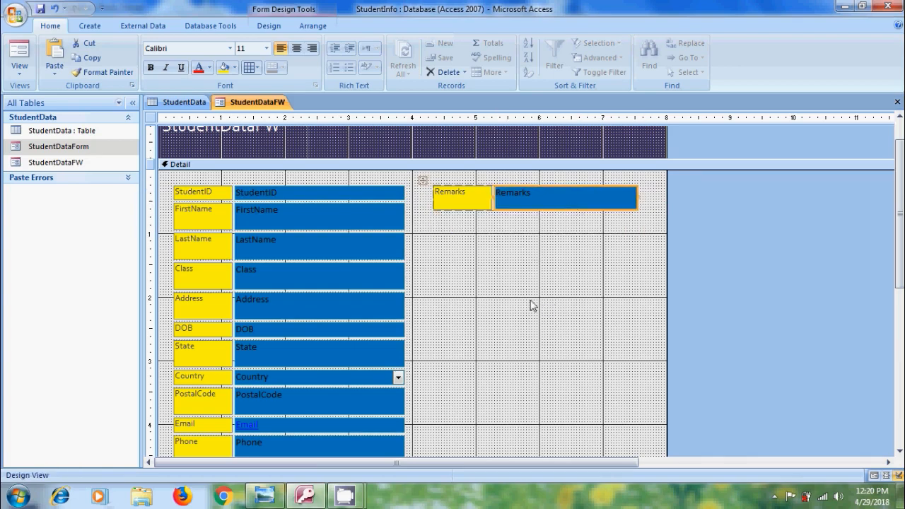
drag(167, 182, 535, 394)
right_click(339, 203)
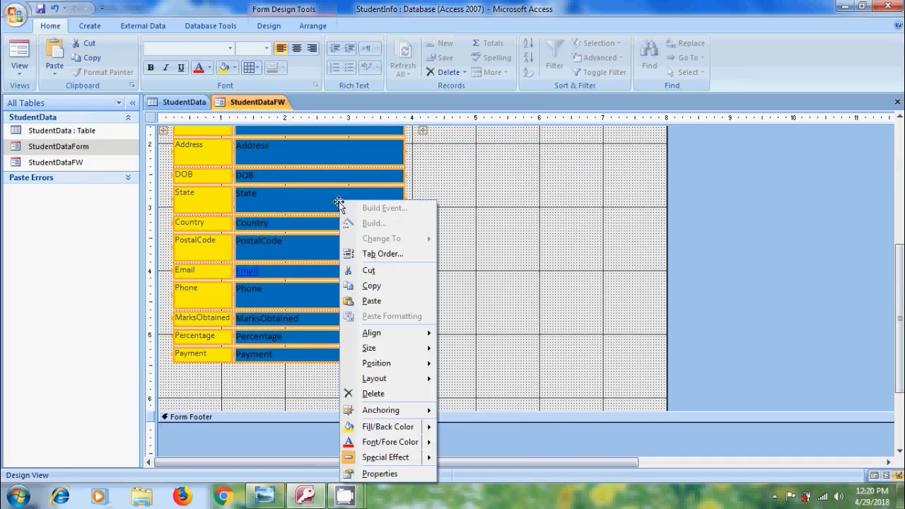
mouse_move(419, 336)
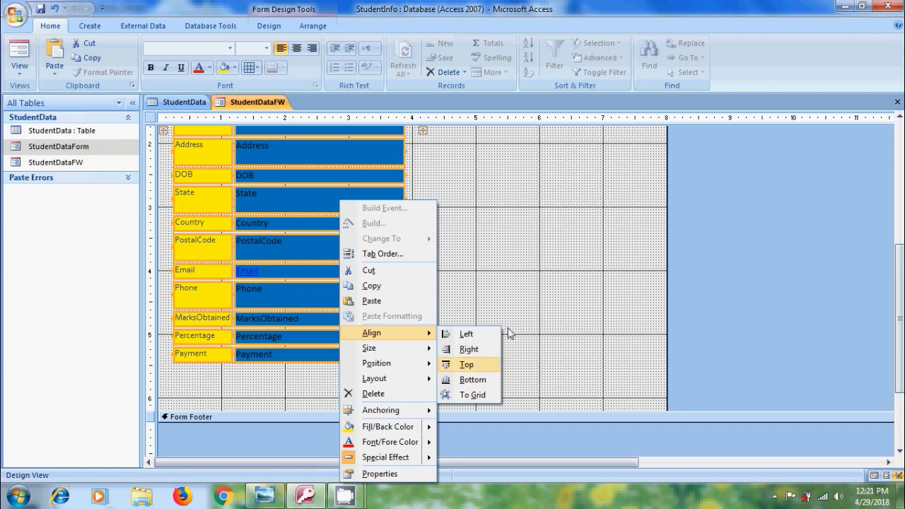
click(617, 264)
Step: Switch the form to Layout View and look through the whole record to check the new formatting
click(24, 73)
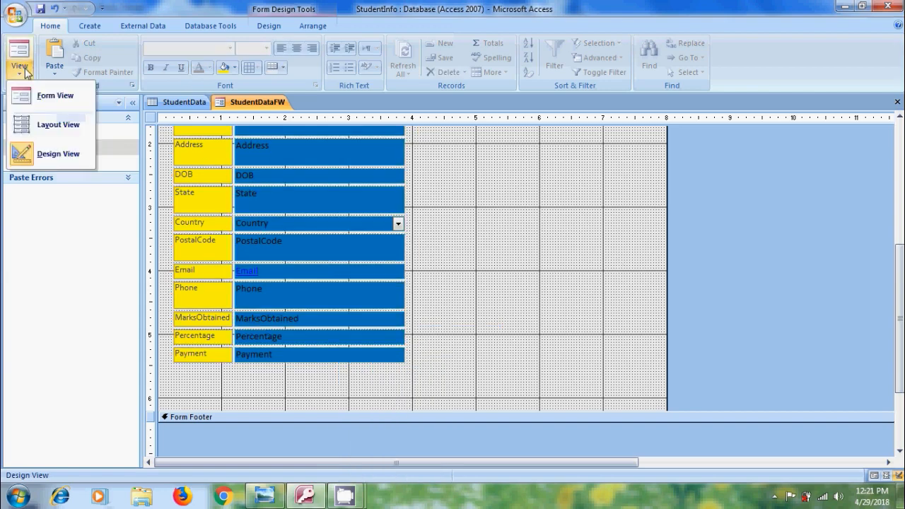
click(62, 130)
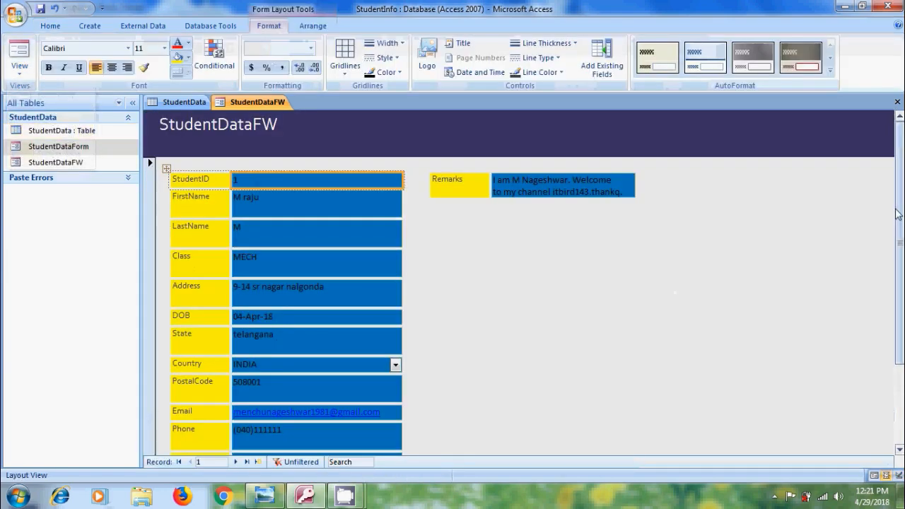
scroll(675, 292, down, 3)
scroll(676, 292, up, 3)
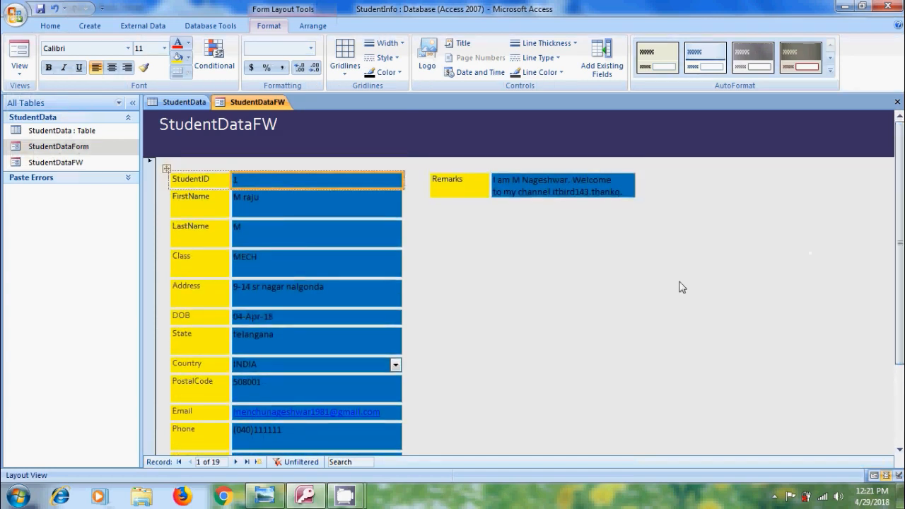
Step: Return to Design View, select all labels and field boxes in the Detail section, and set their font to Times New Roman at size 10
click(19, 67)
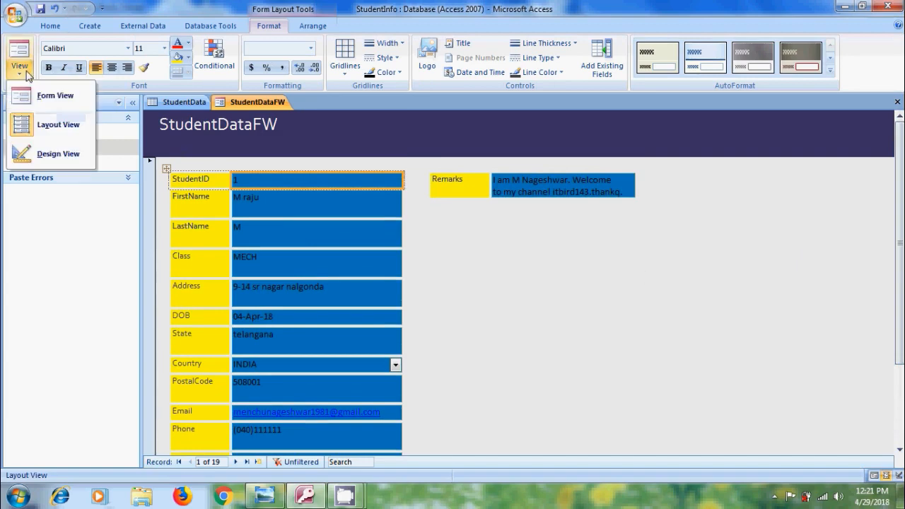
click(56, 156)
drag(166, 200, 519, 385)
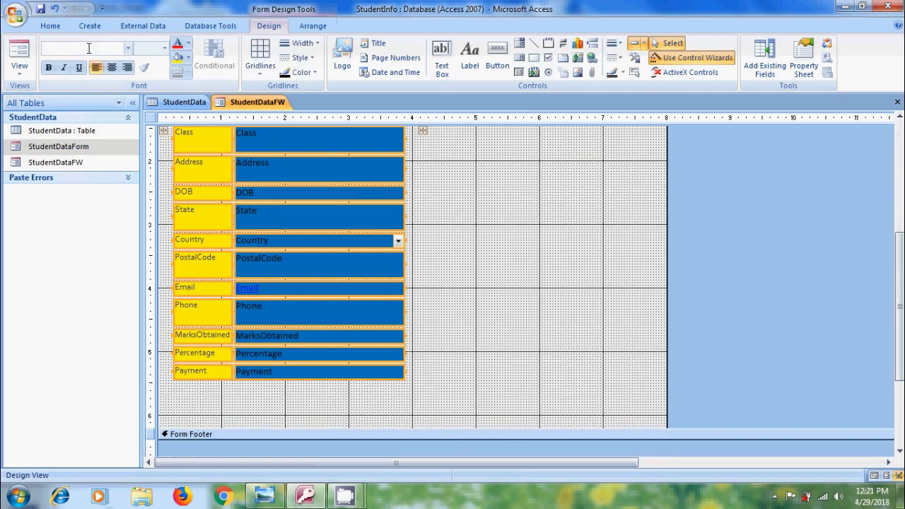
click(164, 48)
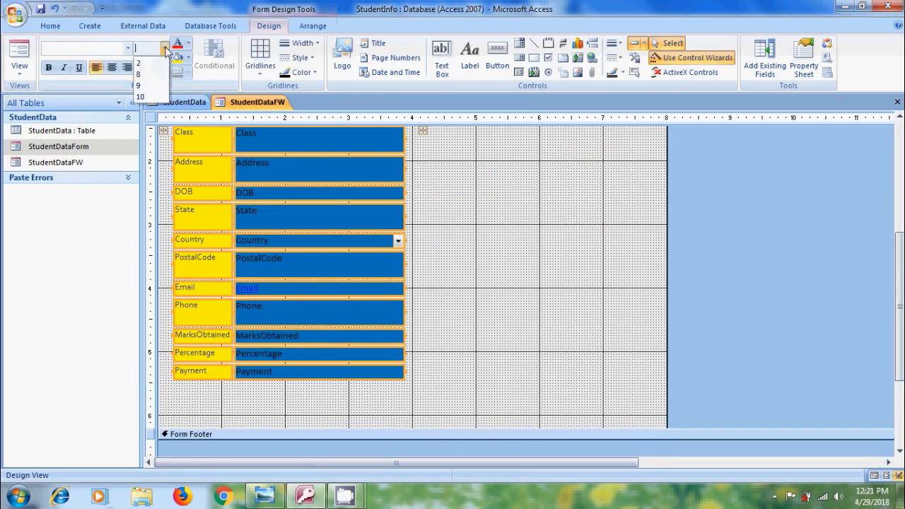
click(145, 98)
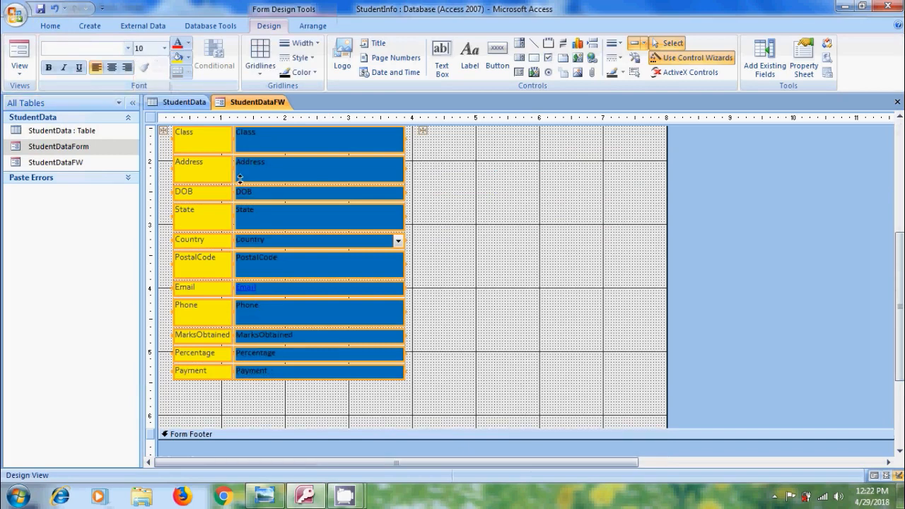
click(129, 48)
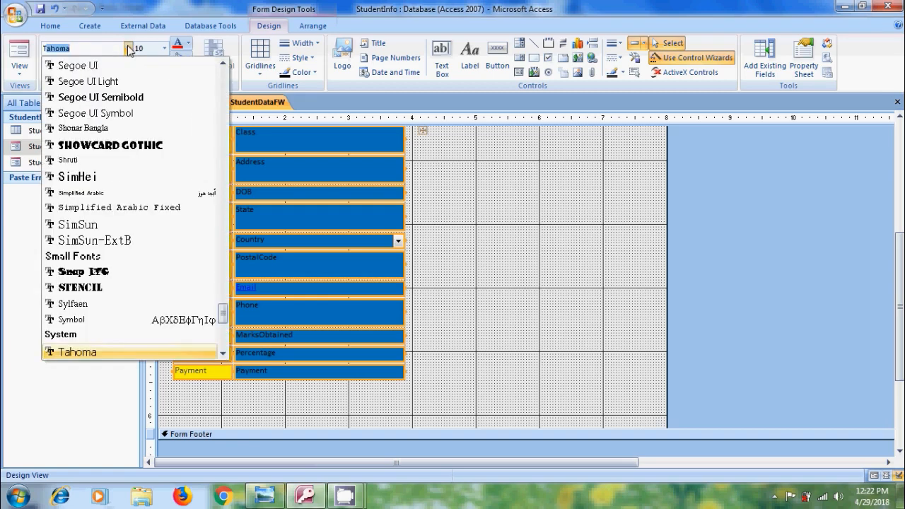
scroll(106, 340, down, 1)
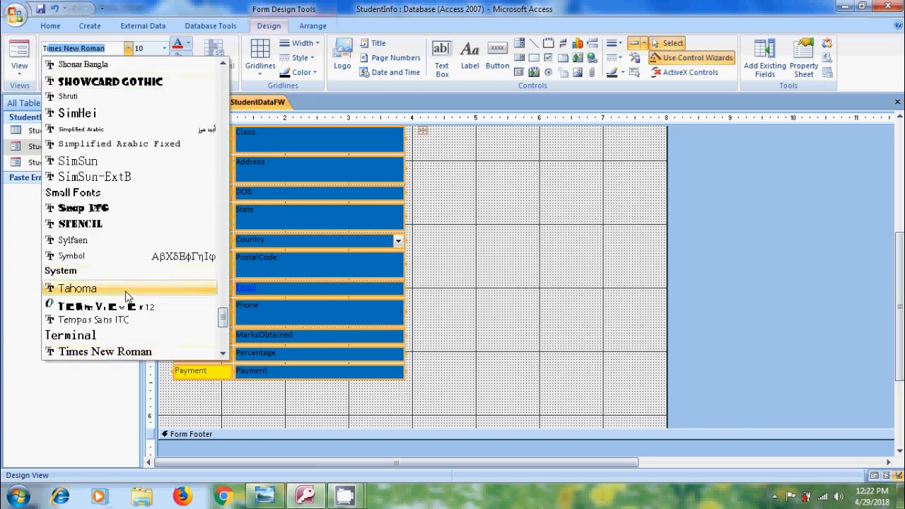
click(139, 353)
click(609, 302)
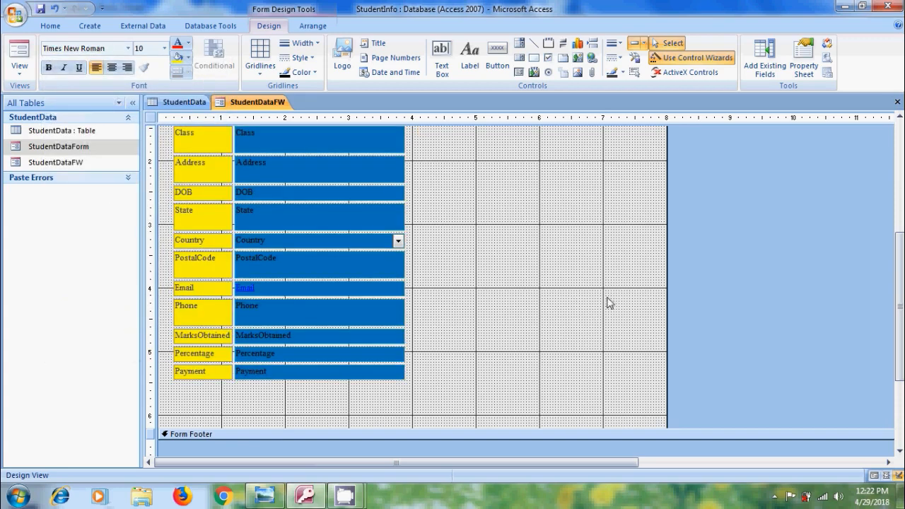
scroll(619, 326, up, 5)
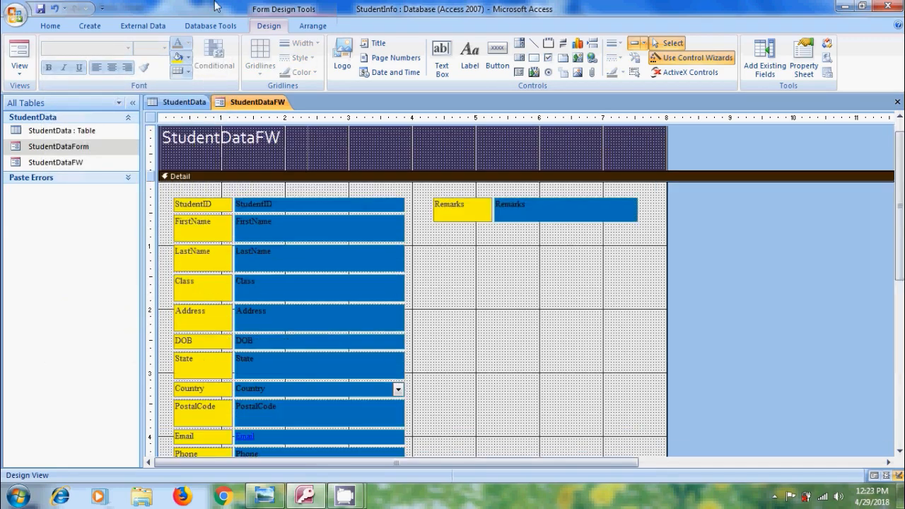
click(325, 26)
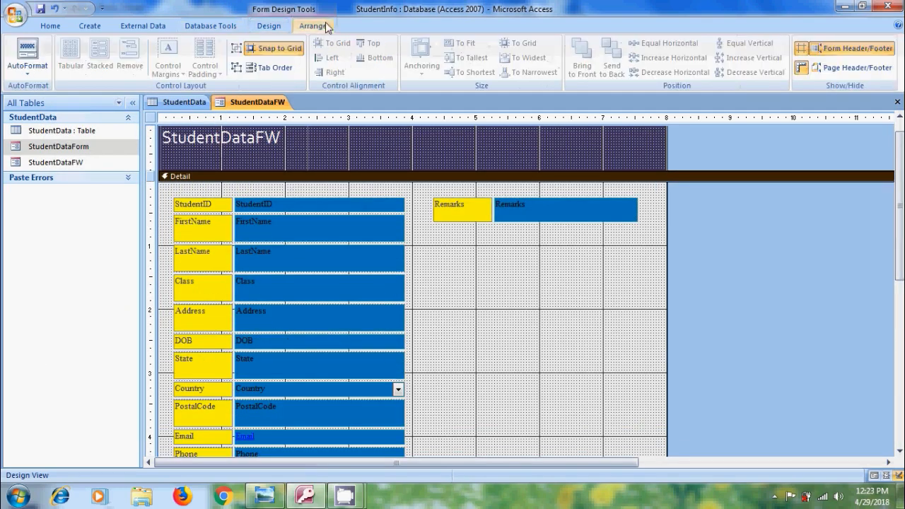
click(46, 54)
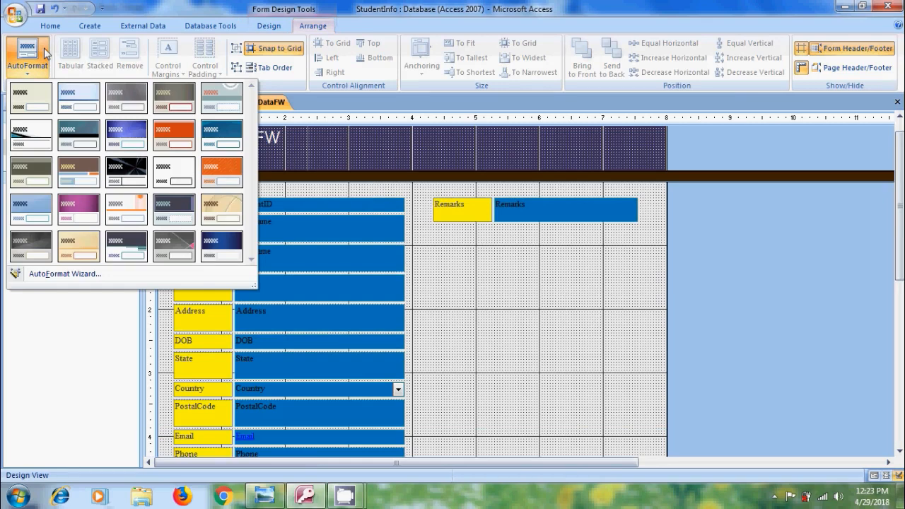
click(521, 297)
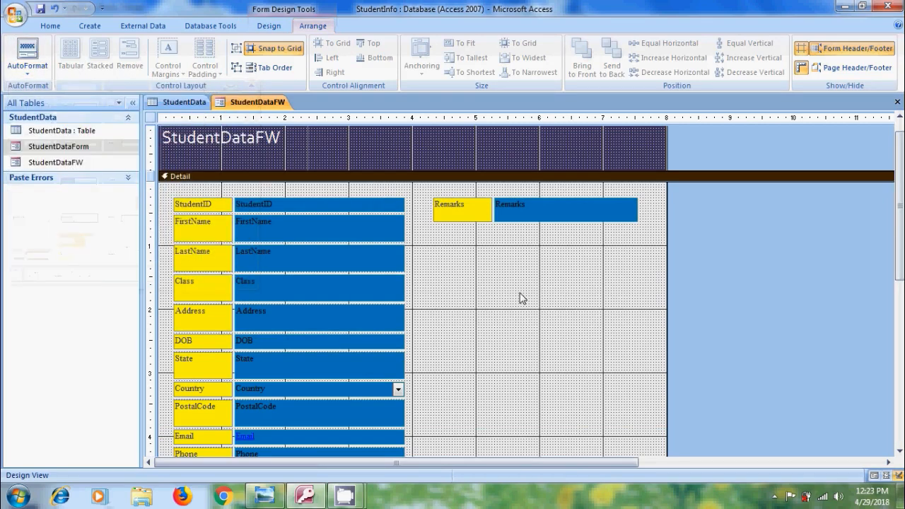
Step: Insert the date without the time, in the long weekday format, into the form header and shift it left by about 1 inch
click(268, 25)
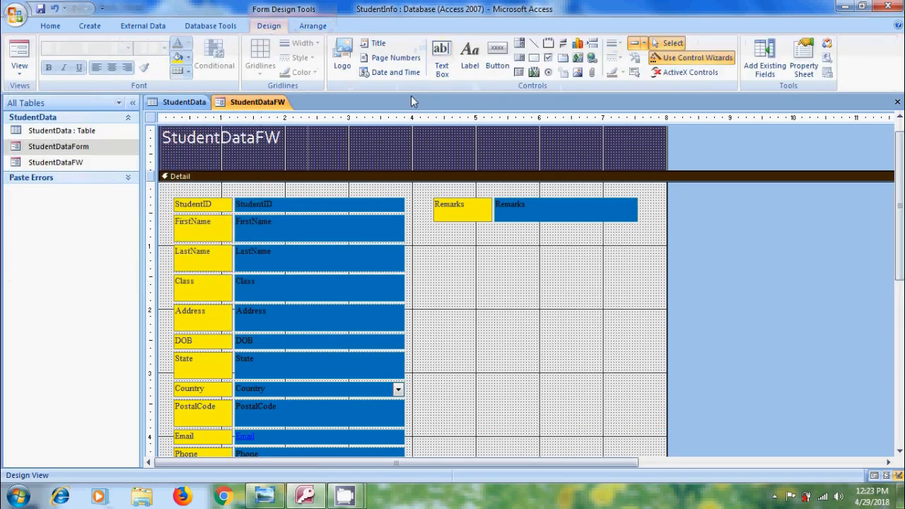
click(389, 72)
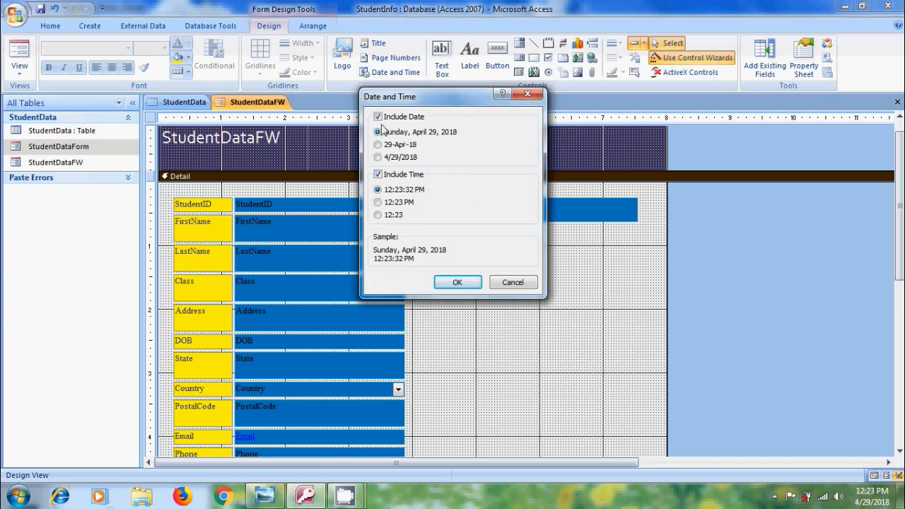
click(378, 175)
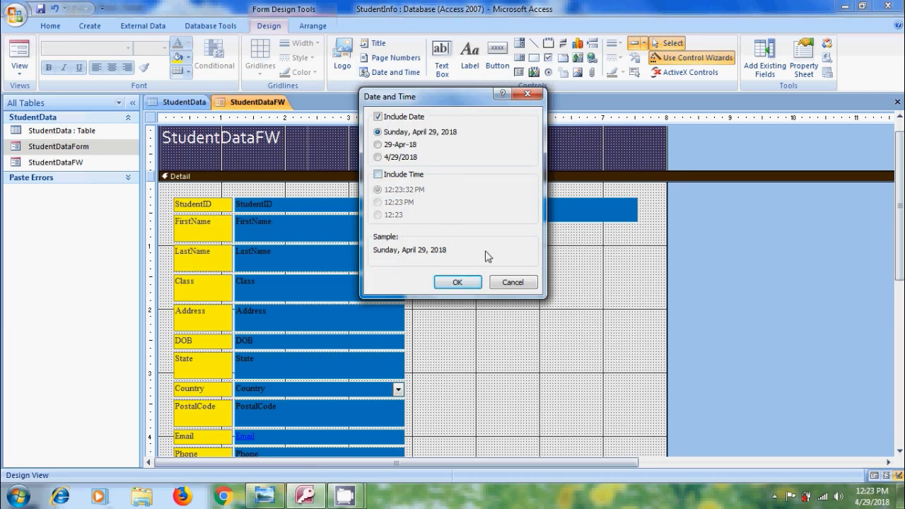
click(463, 283)
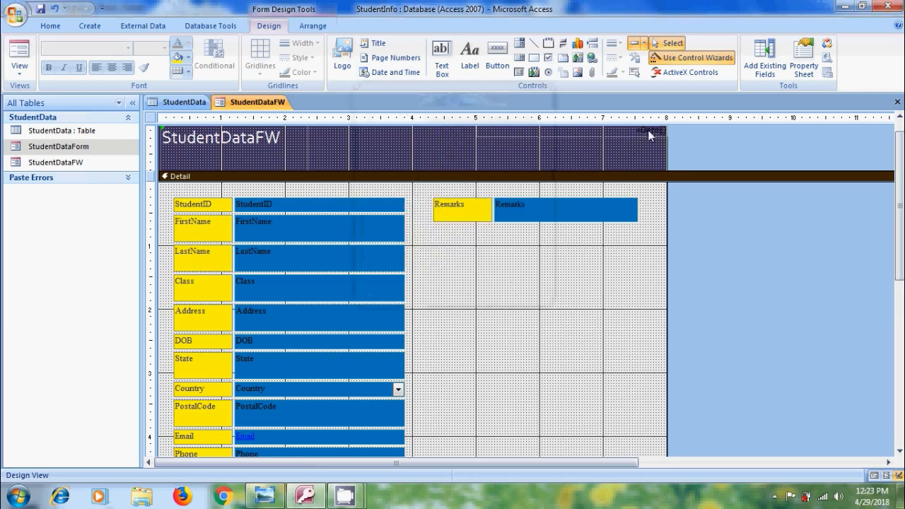
drag(649, 135, 586, 140)
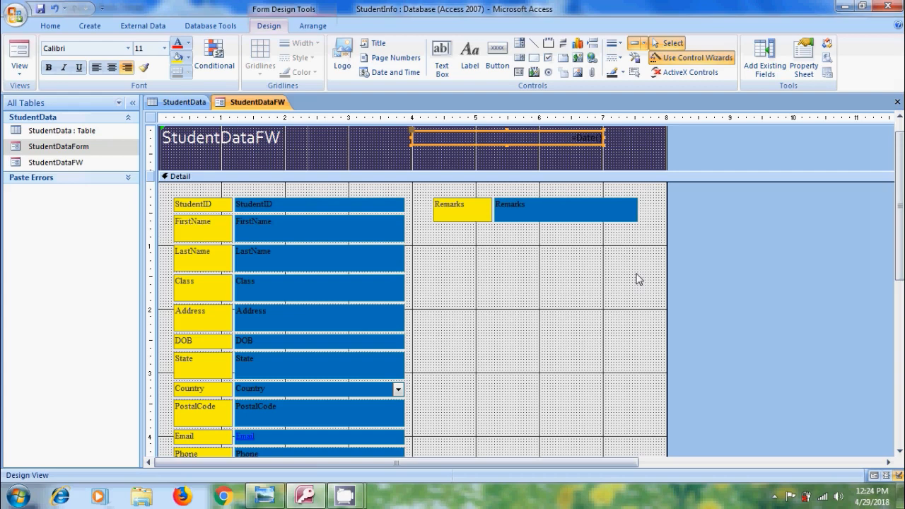
Step: Format the date in the form header as white, bold text at size 12
click(188, 45)
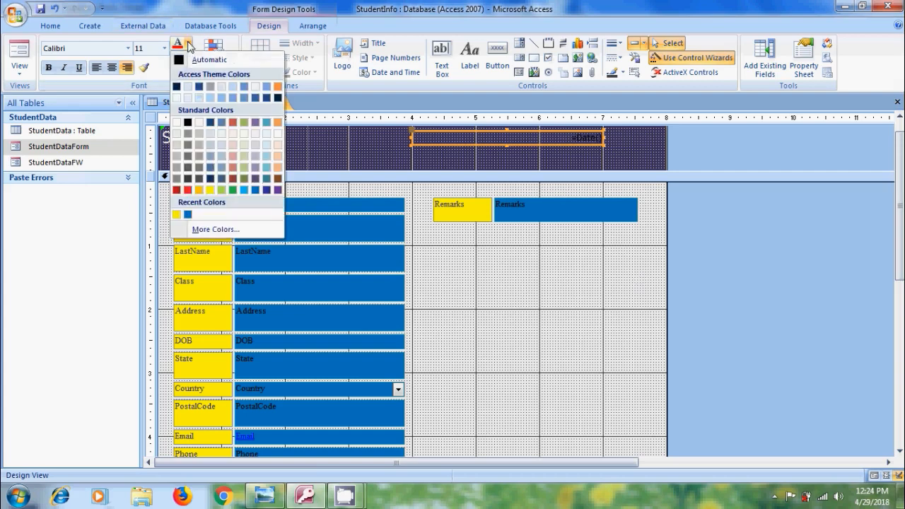
click(176, 123)
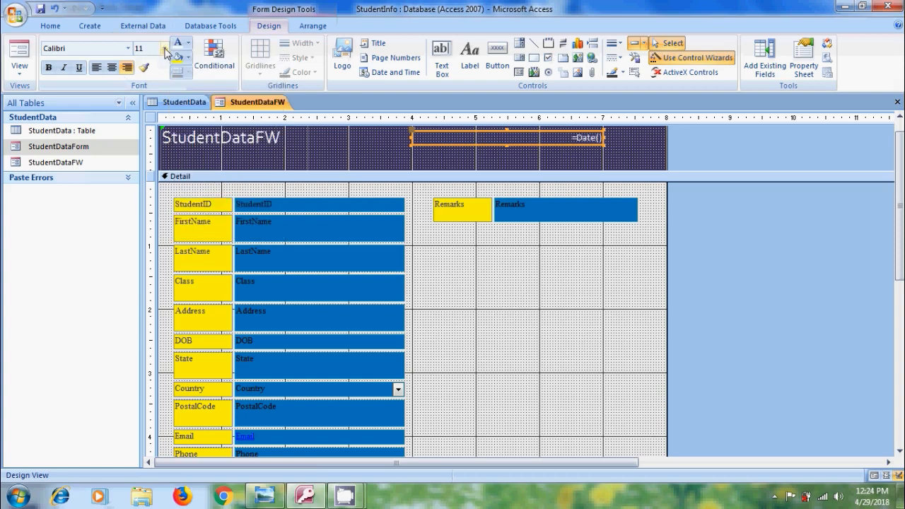
click(164, 49)
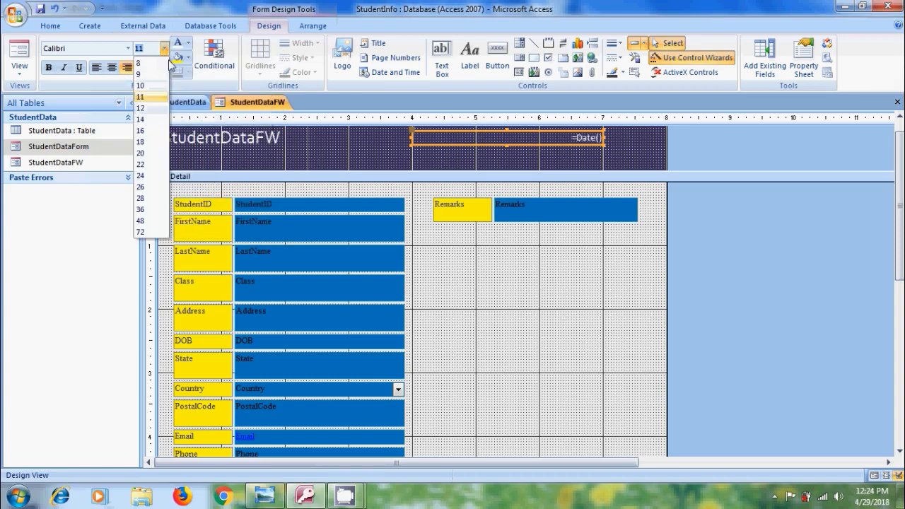
click(142, 109)
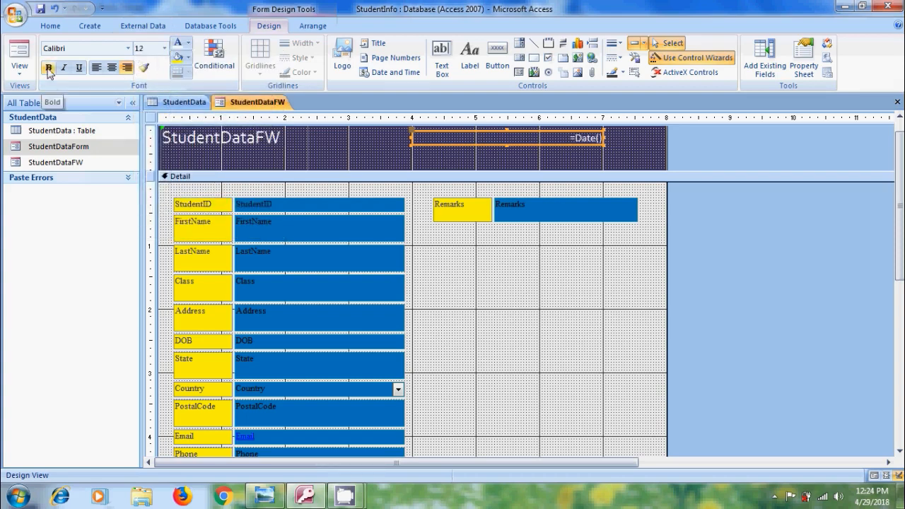
click(48, 68)
click(402, 163)
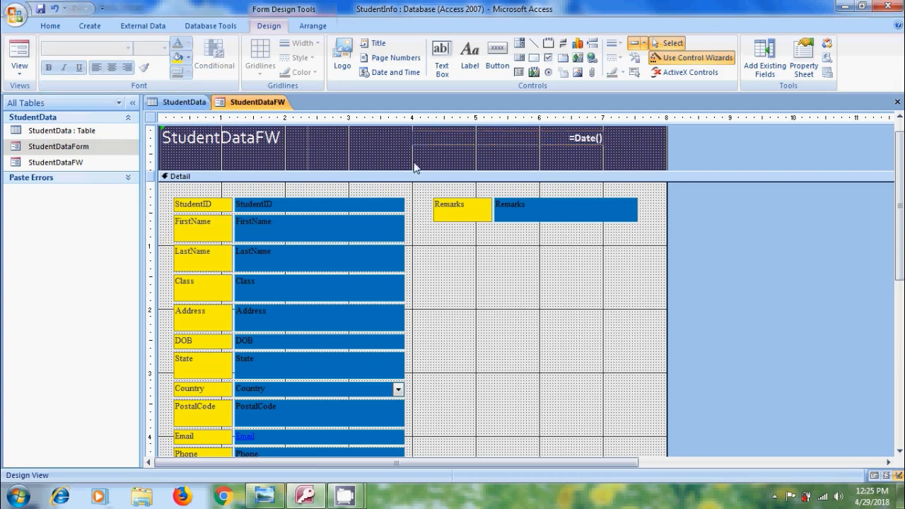
Step: Insert the sweety picture from the Desktop as the form's logo
click(343, 58)
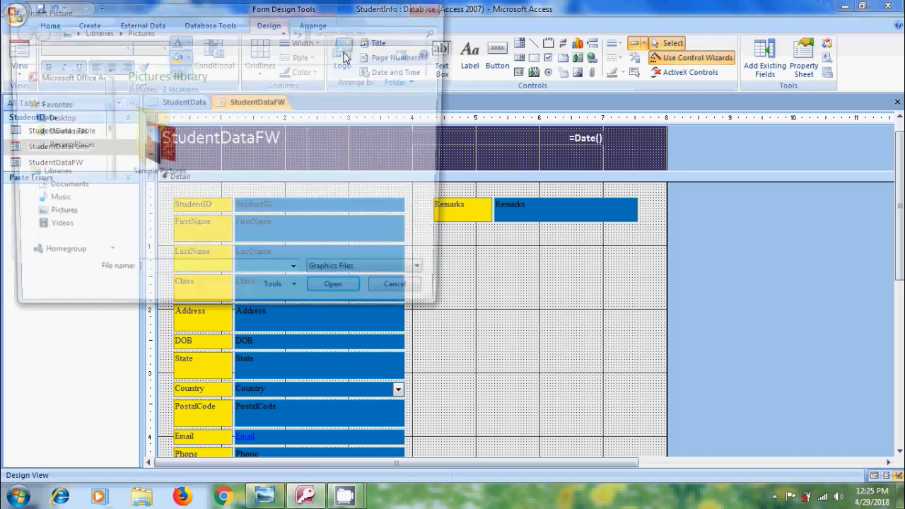
click(67, 125)
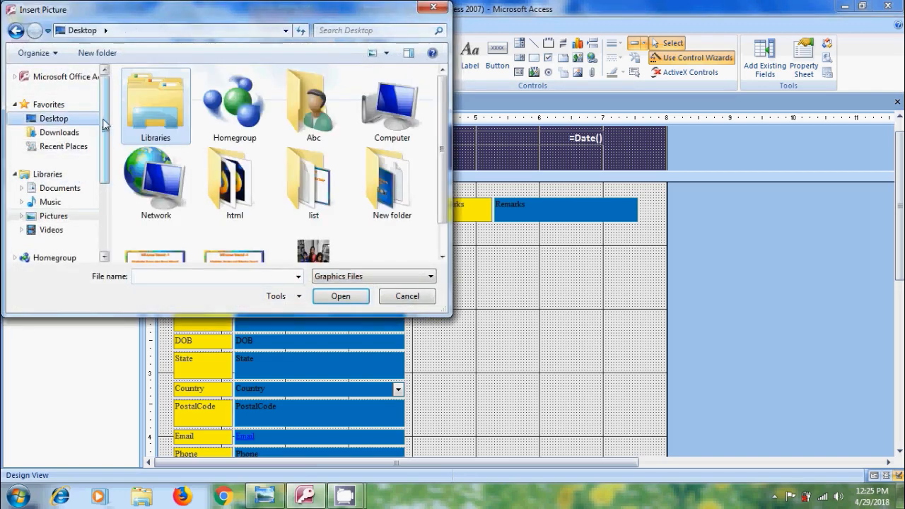
scroll(447, 171, down, 1)
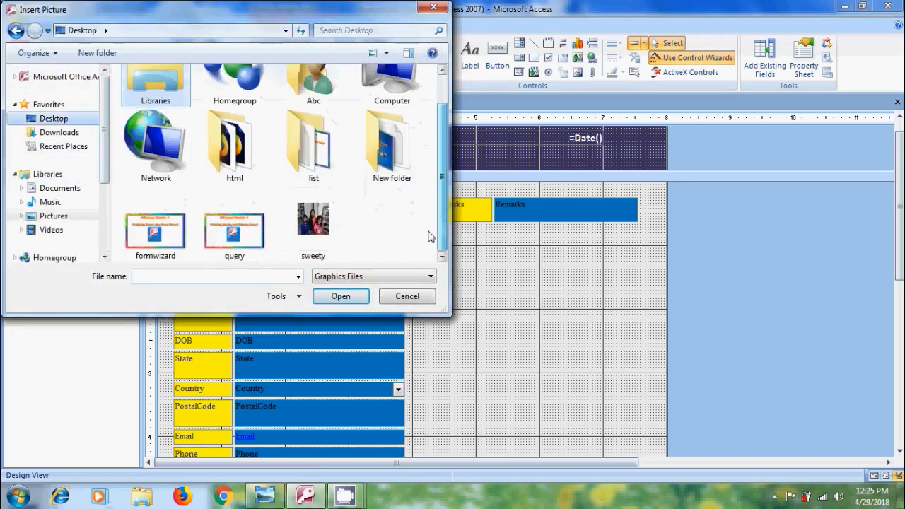
click(297, 214)
click(345, 299)
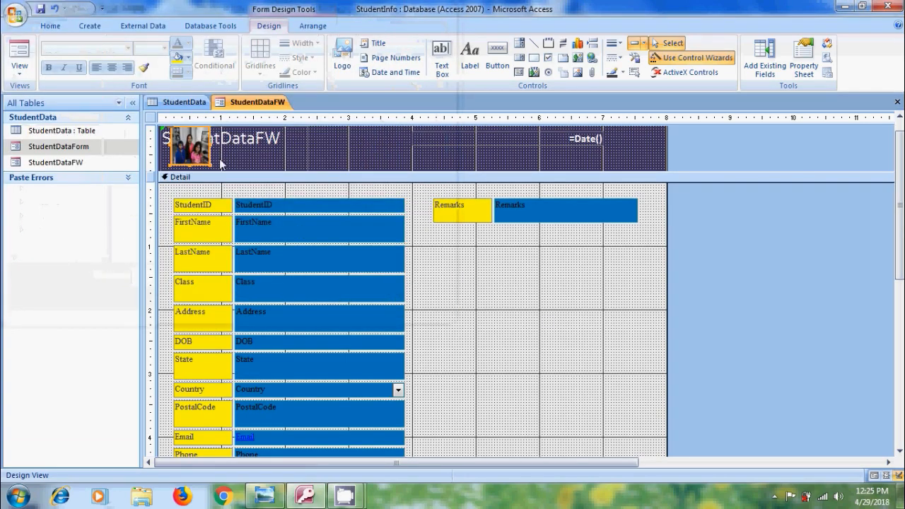
Step: Move the StudentDataFW title clear of the logo to about the 1-inch mark and check the form in Layout View
click(238, 144)
drag(304, 145, 364, 153)
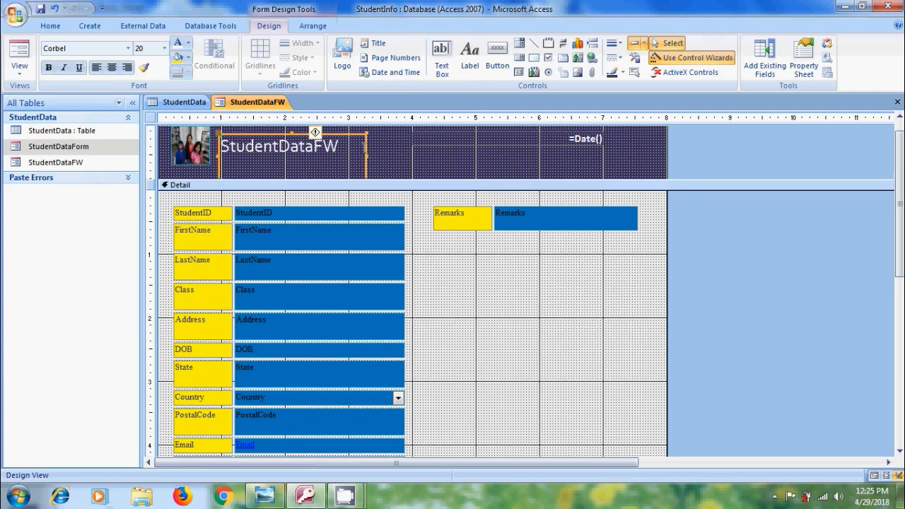
click(20, 65)
click(78, 130)
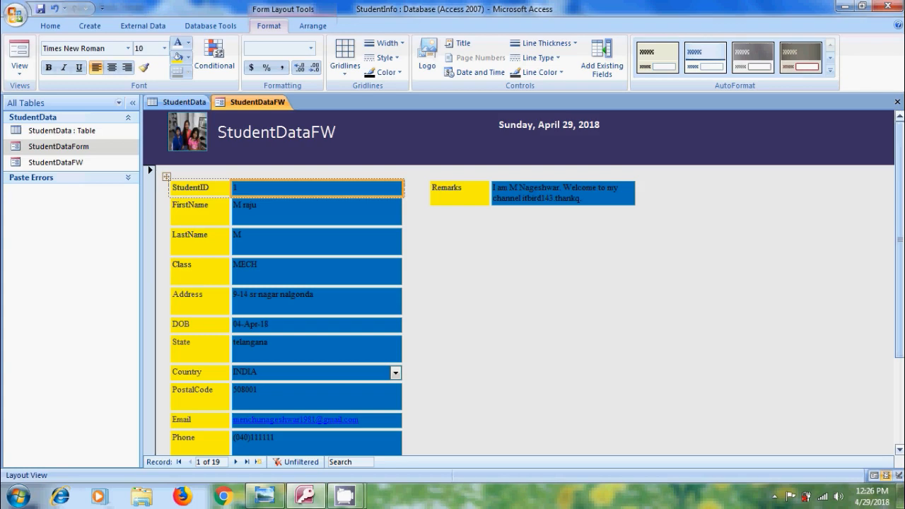
Step: Return to Design View and draw a command button about 0.9 inches wide just below the Payment row
click(19, 69)
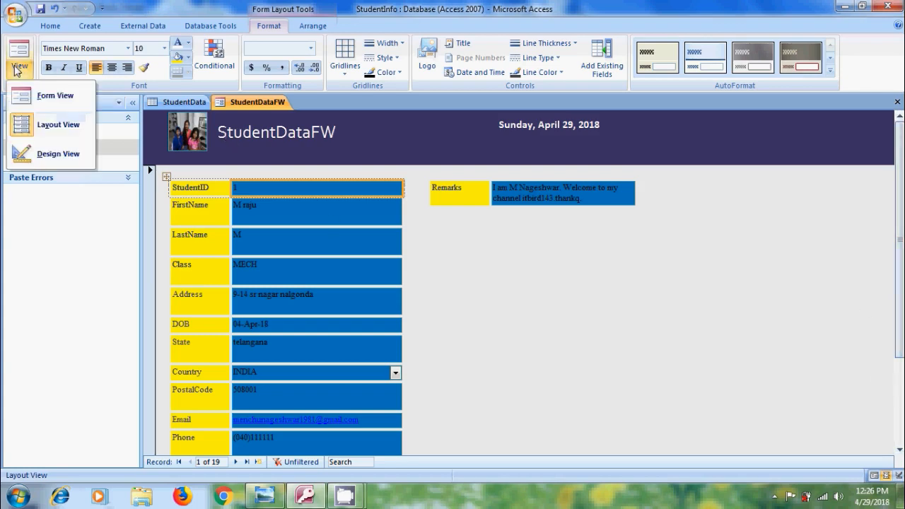
click(72, 157)
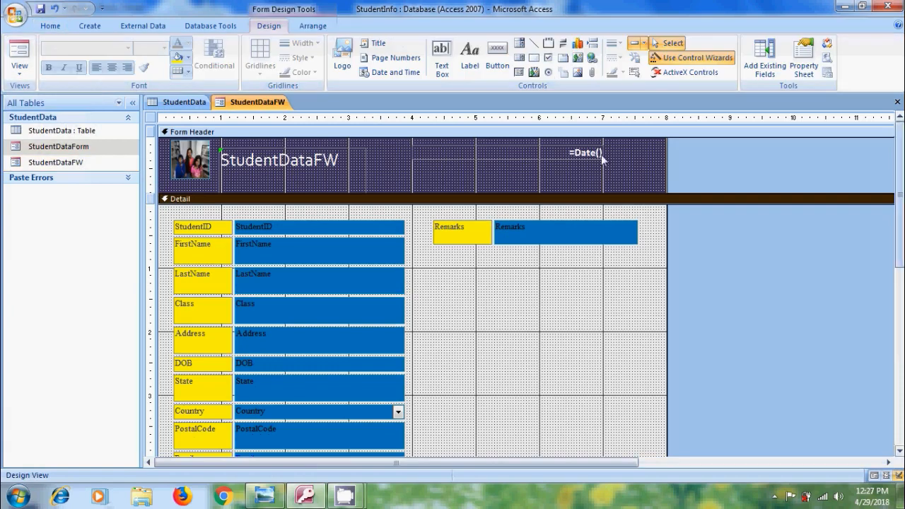
click(497, 53)
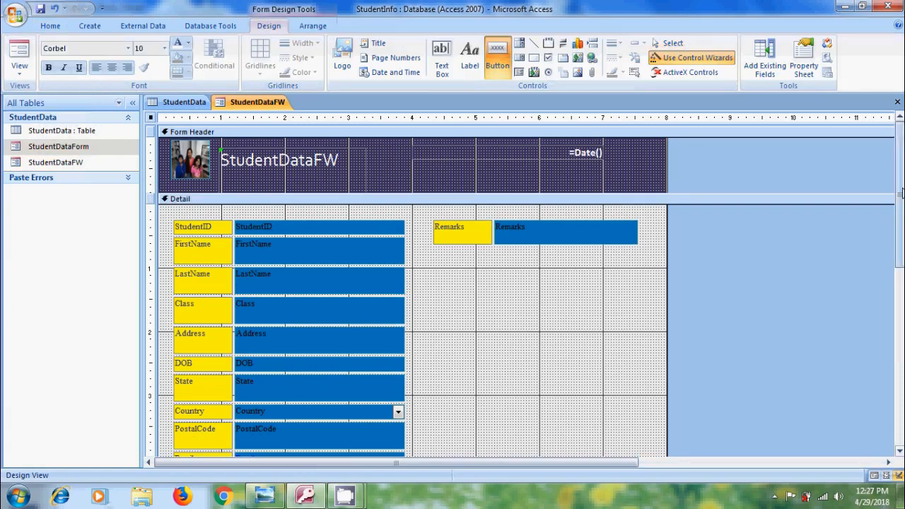
scroll(282, 318, down, 3)
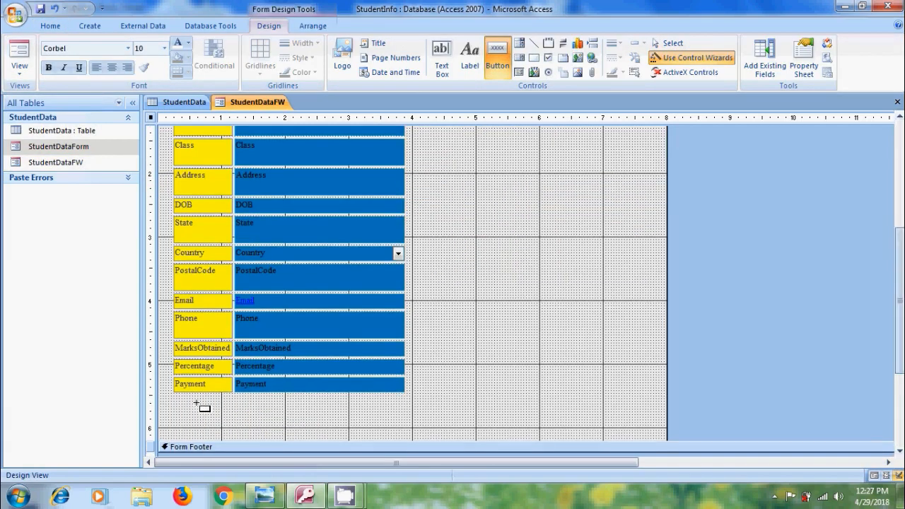
drag(198, 405, 256, 420)
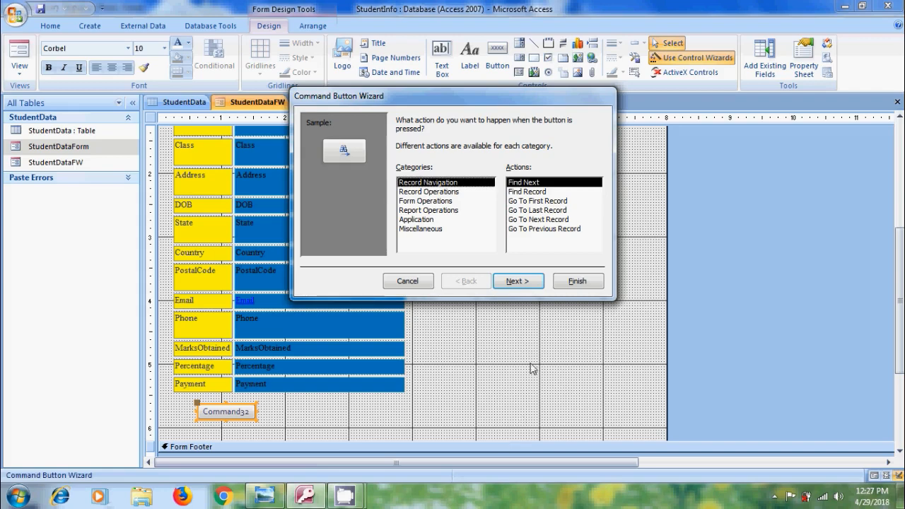
Step: Set up the new command button to add a new record, showing the text Add Record, and name it Add Record
click(456, 193)
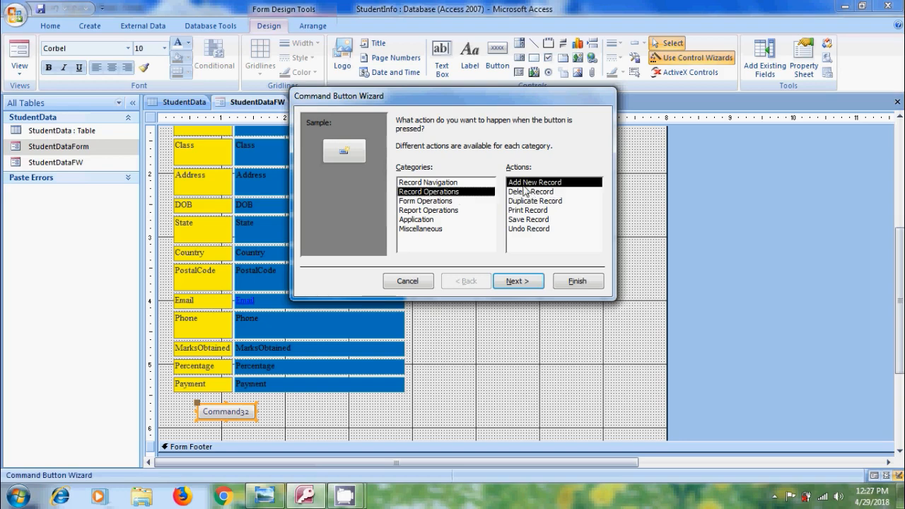
click(534, 283)
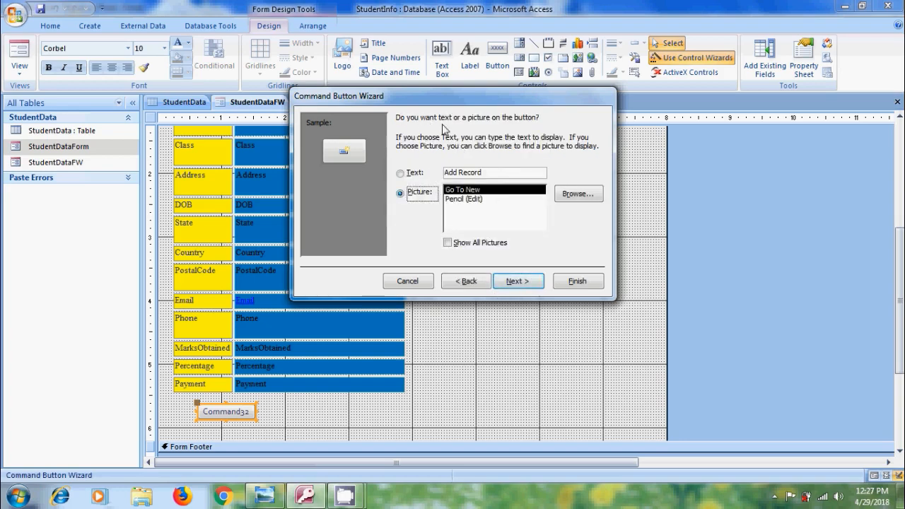
click(415, 174)
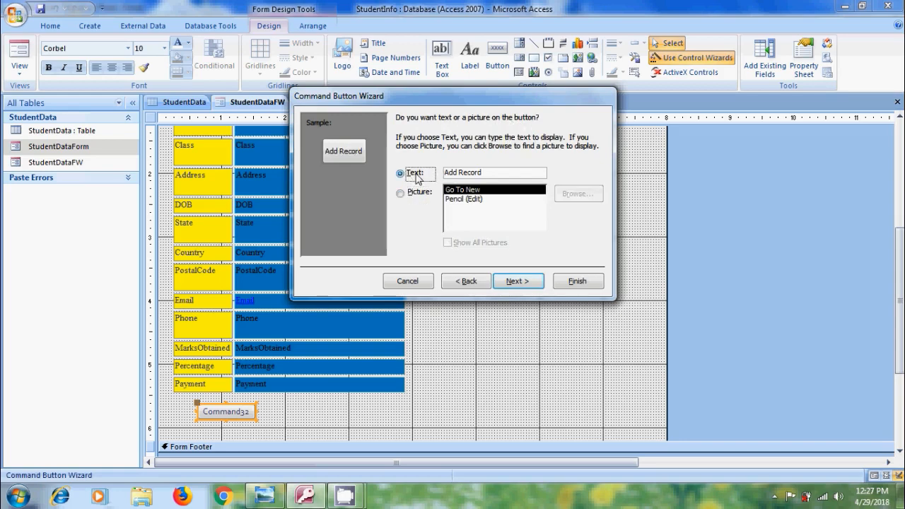
click(516, 281)
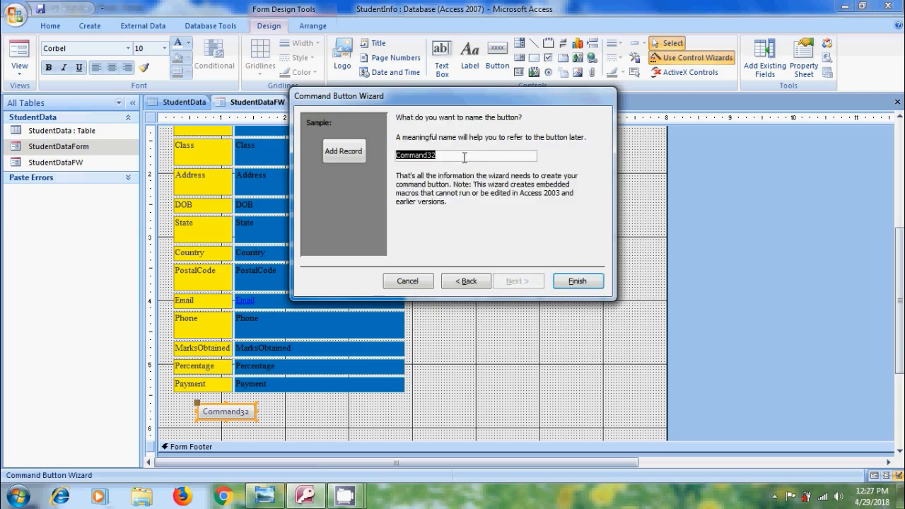
text(Add Record)
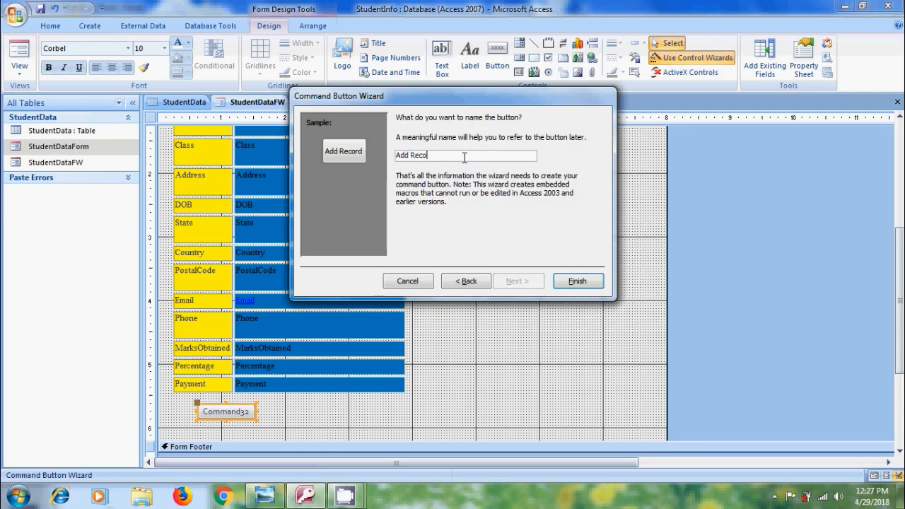
click(577, 281)
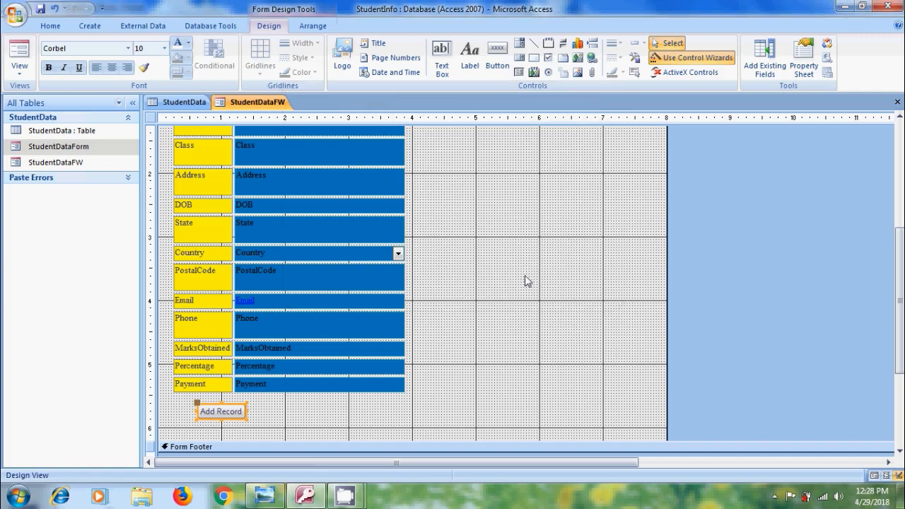
Step: Add a command button about 0.8 inches wide below Add Record for the Save Record action, with text Save Record and the same name
click(498, 54)
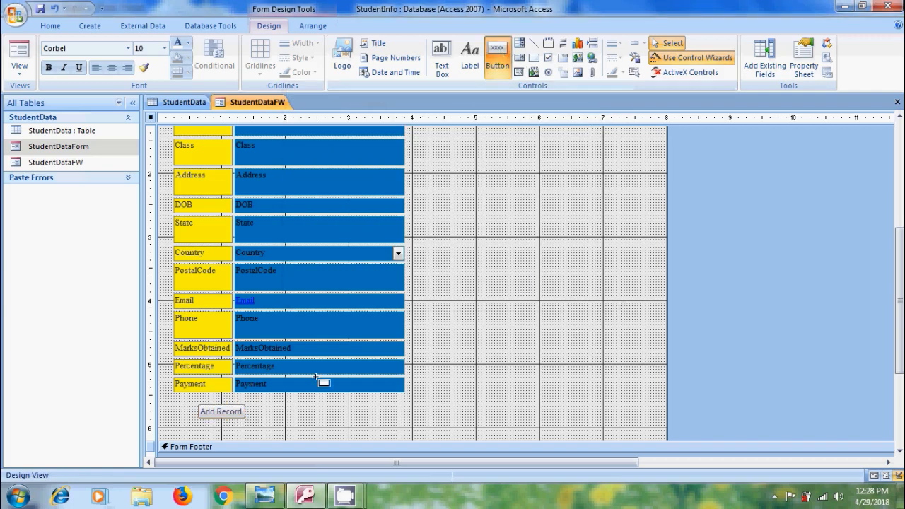
drag(204, 427, 256, 440)
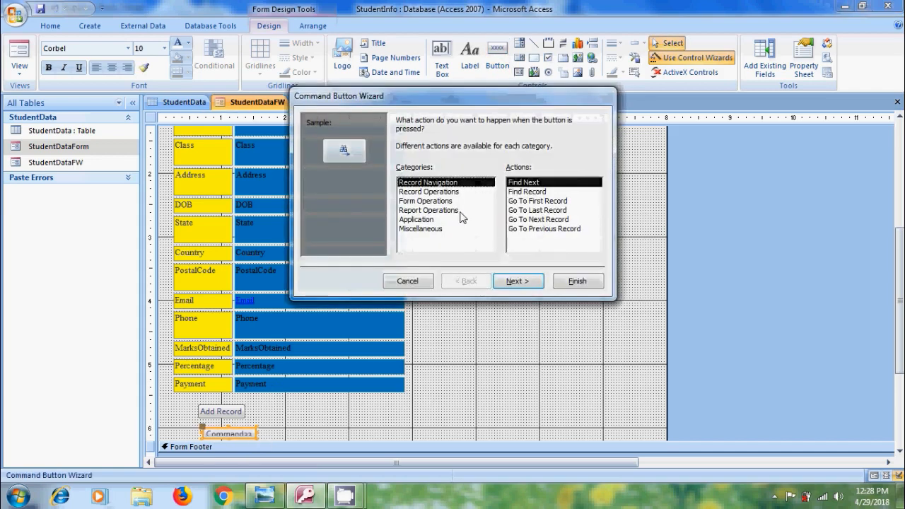
click(452, 192)
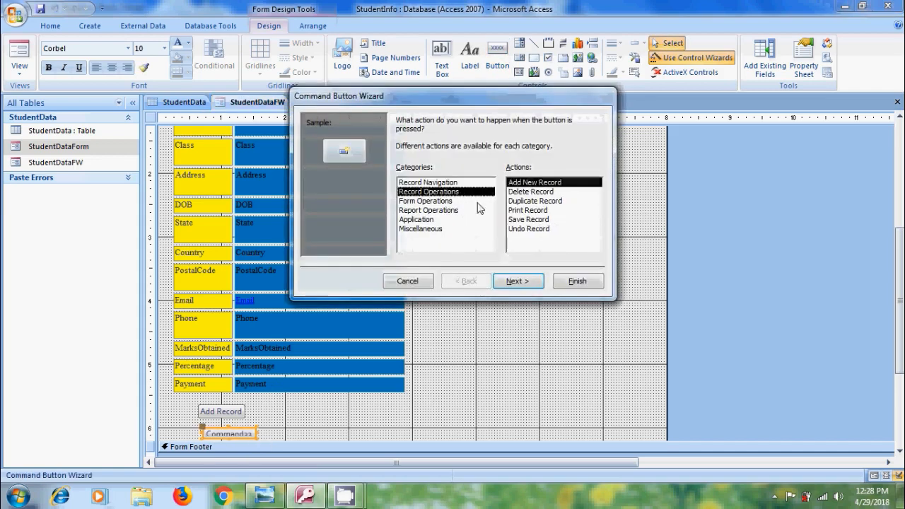
click(534, 220)
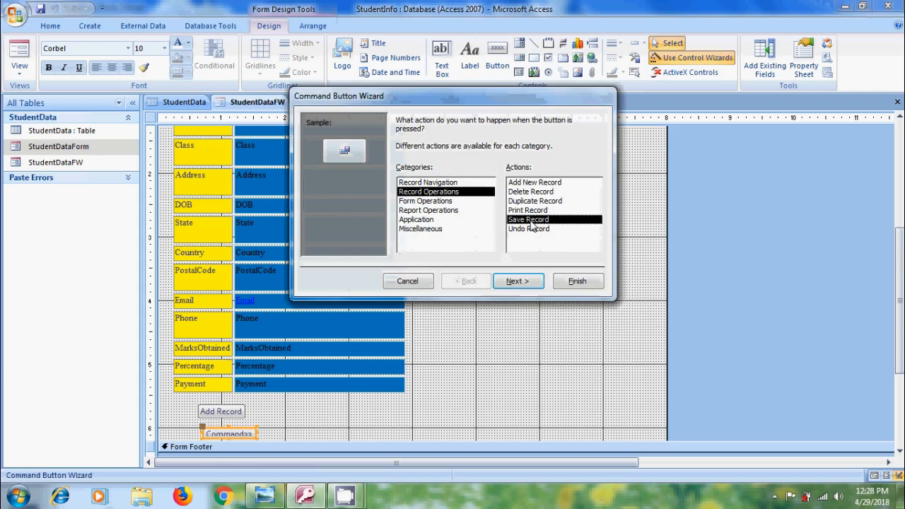
click(532, 283)
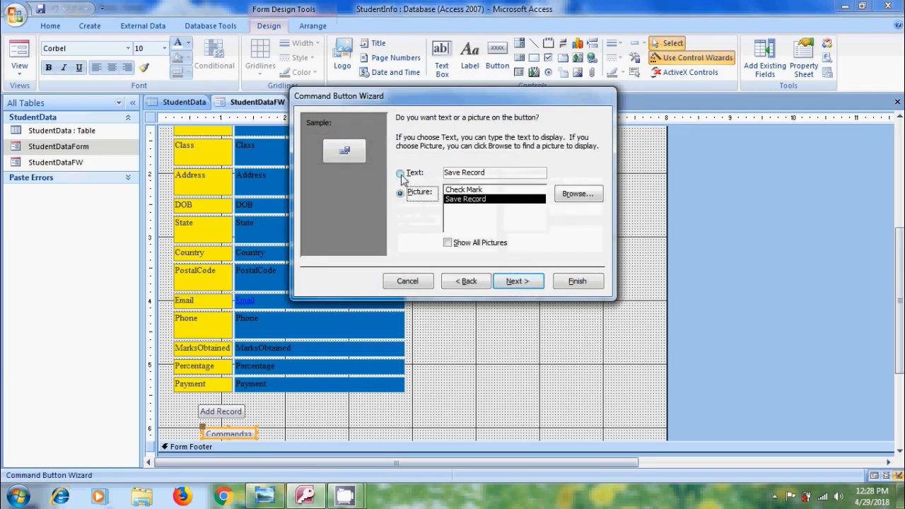
click(401, 174)
click(518, 281)
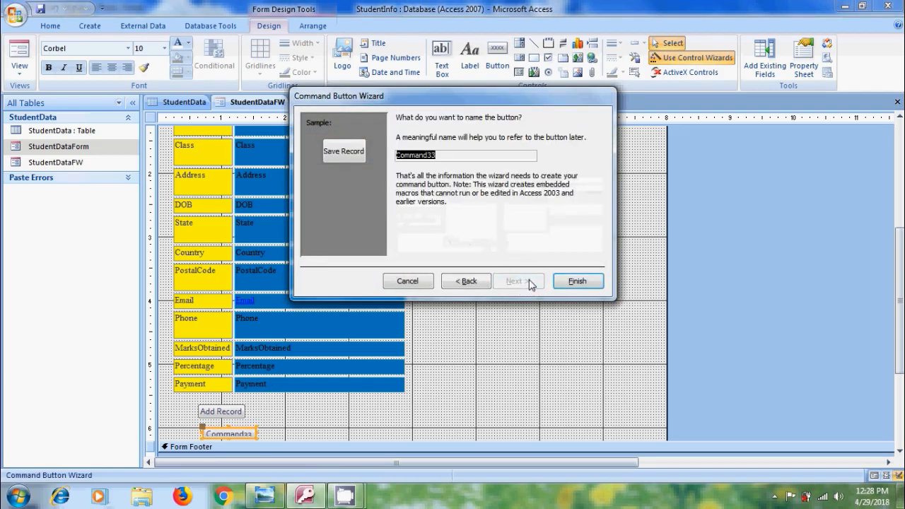
text(Save Record)
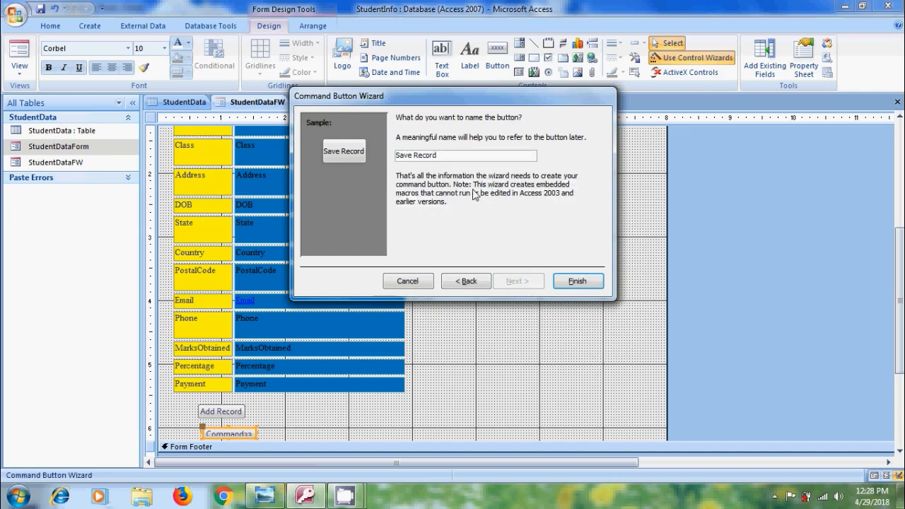
click(581, 282)
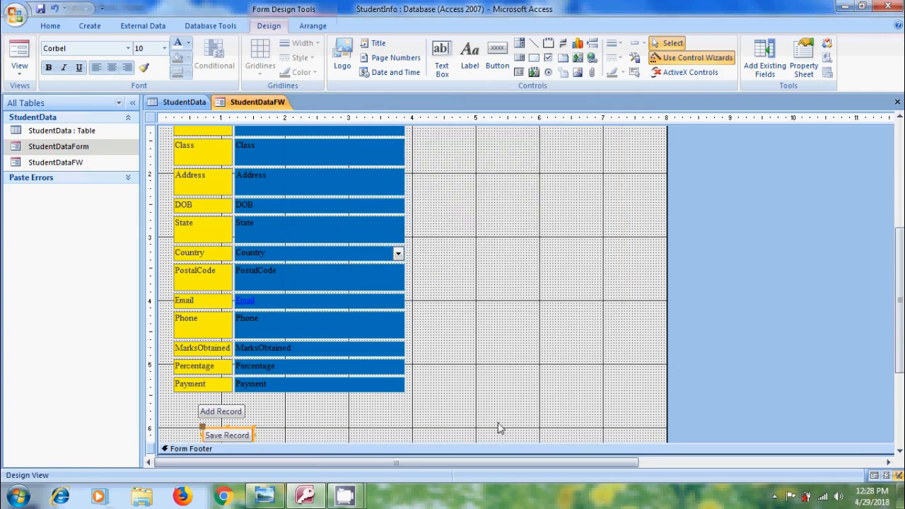
Step: Copy the Payment field's formatting onto the Add Record and Save Record buttons with Format Painter
click(334, 390)
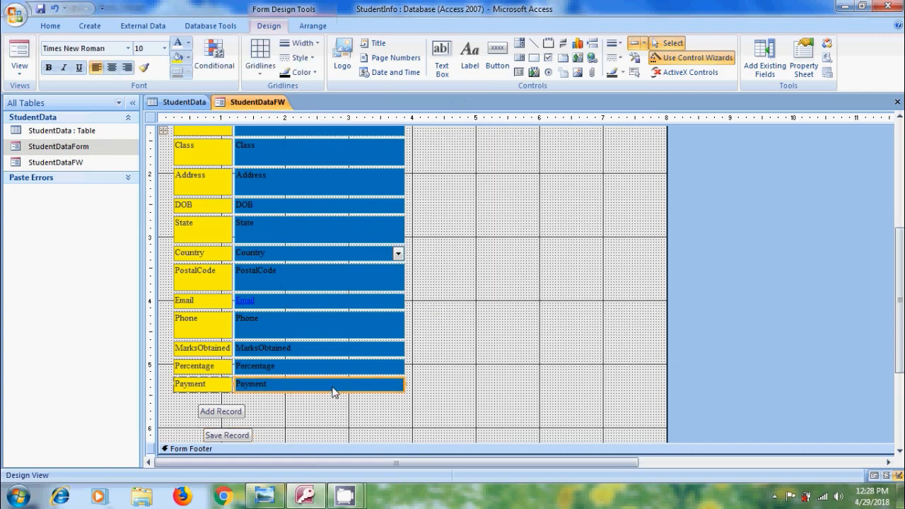
click(143, 67)
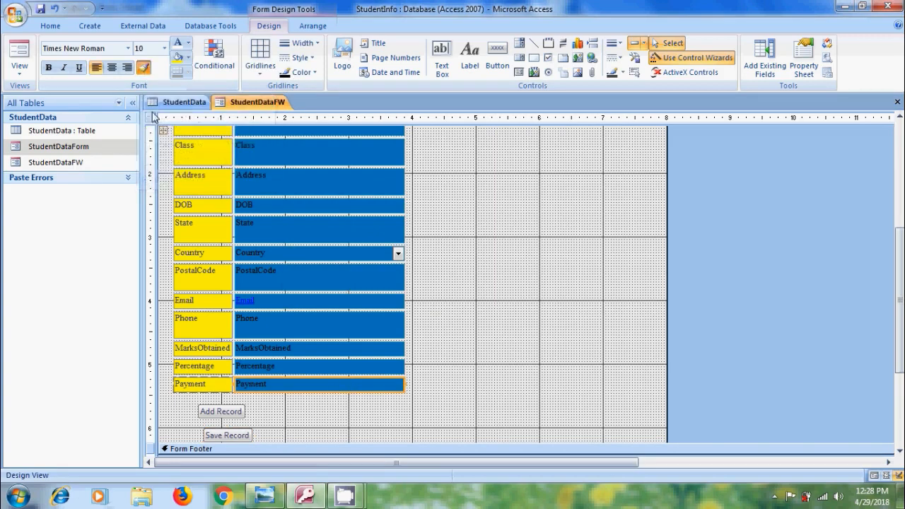
click(230, 413)
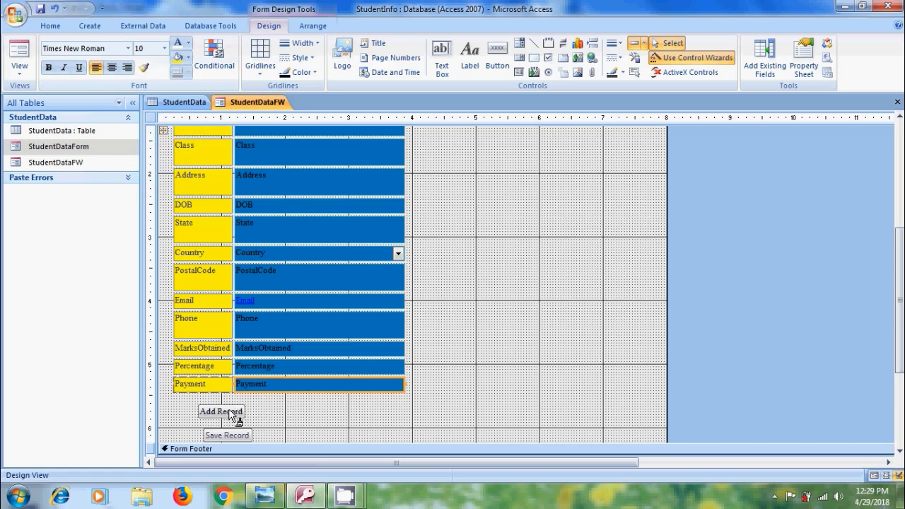
click(145, 68)
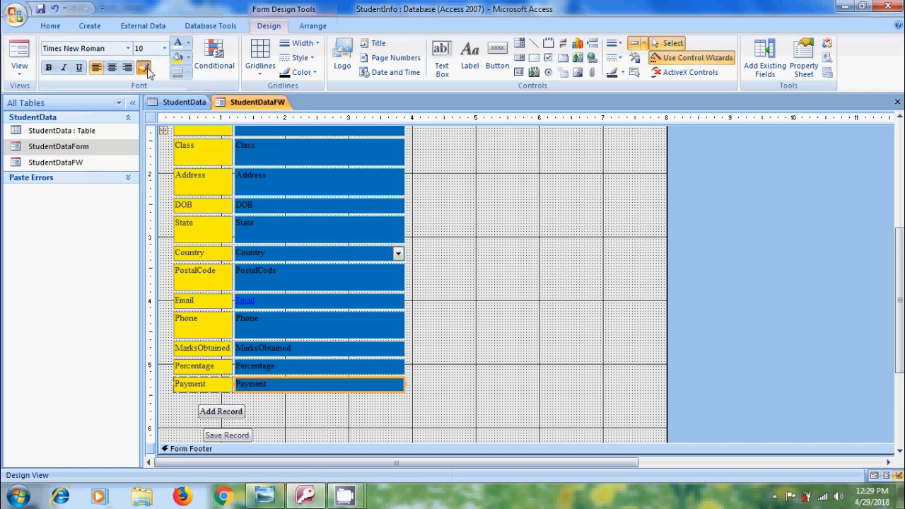
click(243, 438)
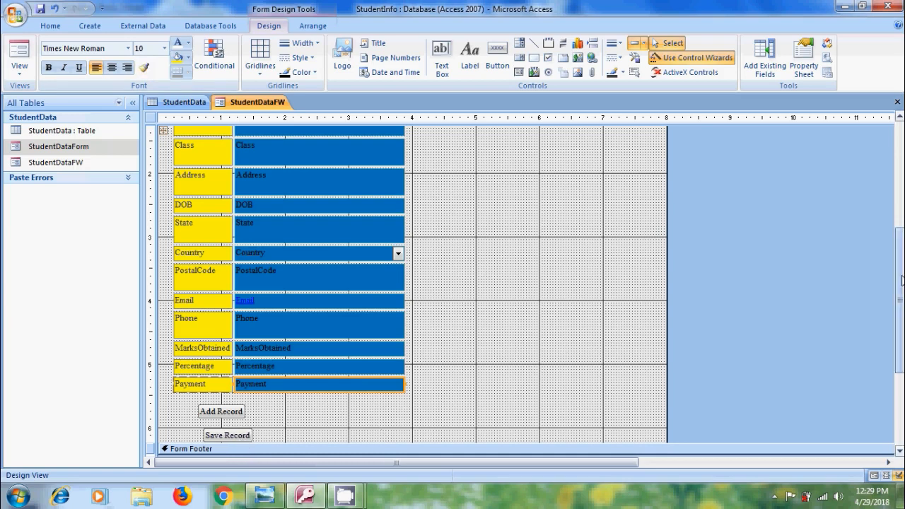
Step: Arrange the Add Record and Save Record buttons together in a stacked layout
drag(900, 300, 900, 343)
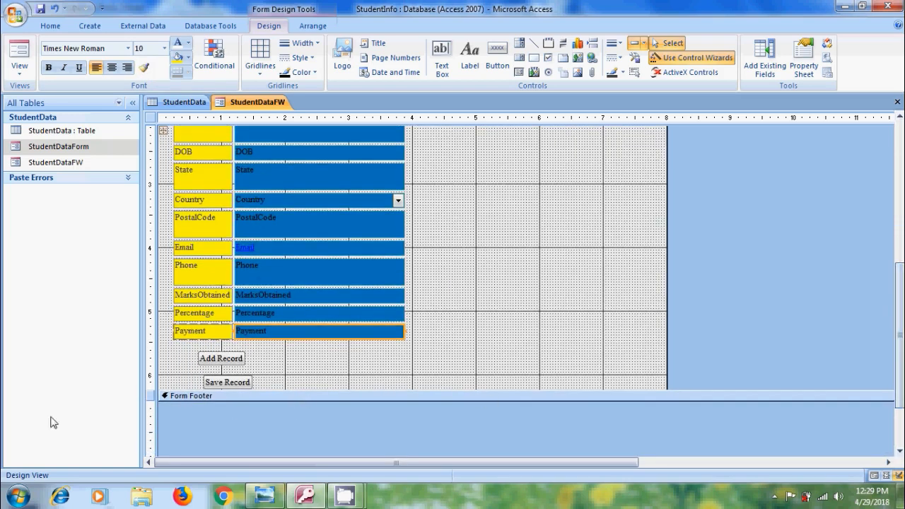
drag(187, 347, 244, 383)
right_click(250, 397)
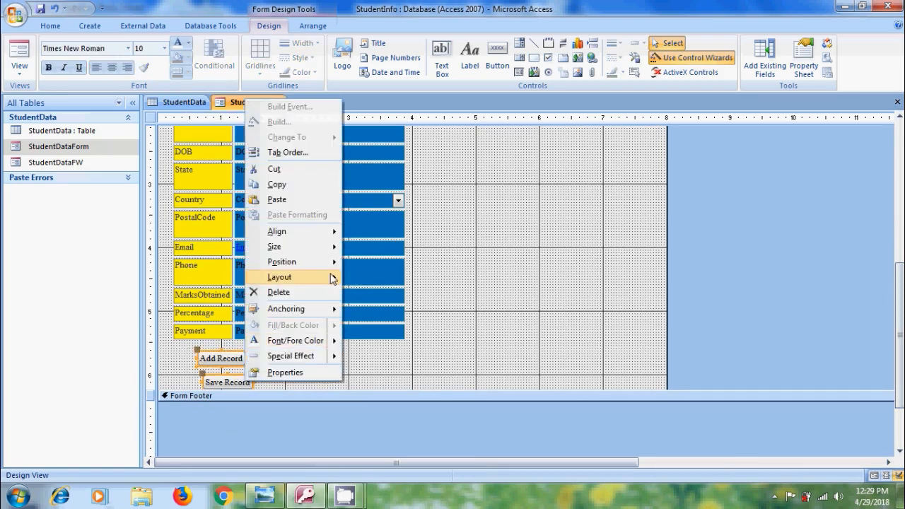
mouse_move(332, 279)
click(400, 295)
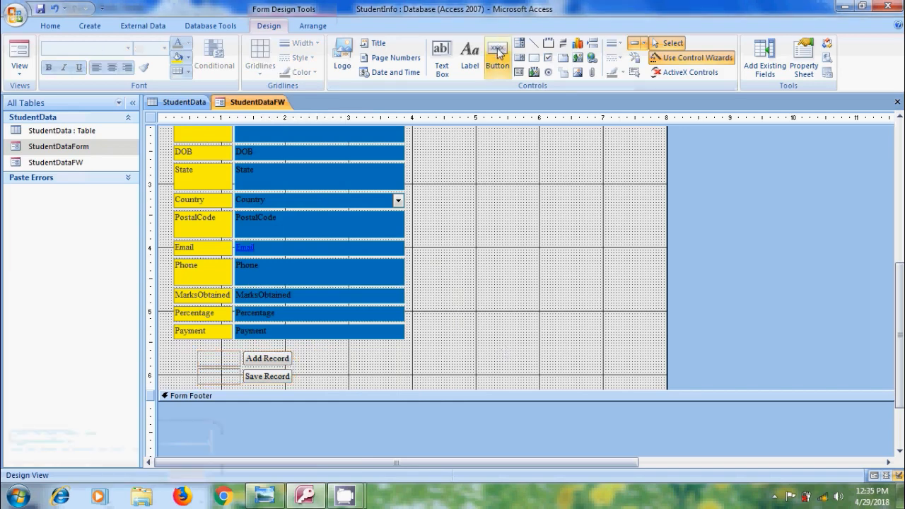
Step: Add a Go To First Record button about 0.5 inches wide beside Add Record, using the Go To First picture and default name
click(498, 53)
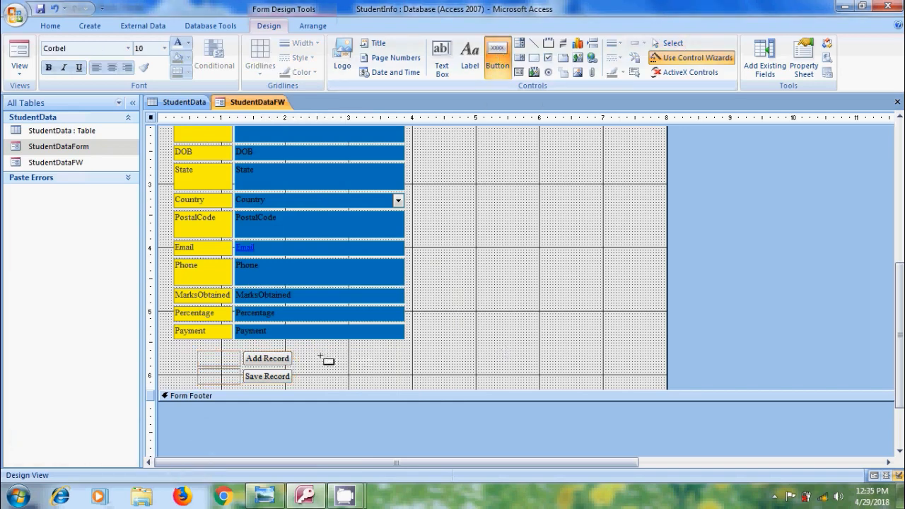
drag(319, 353, 349, 368)
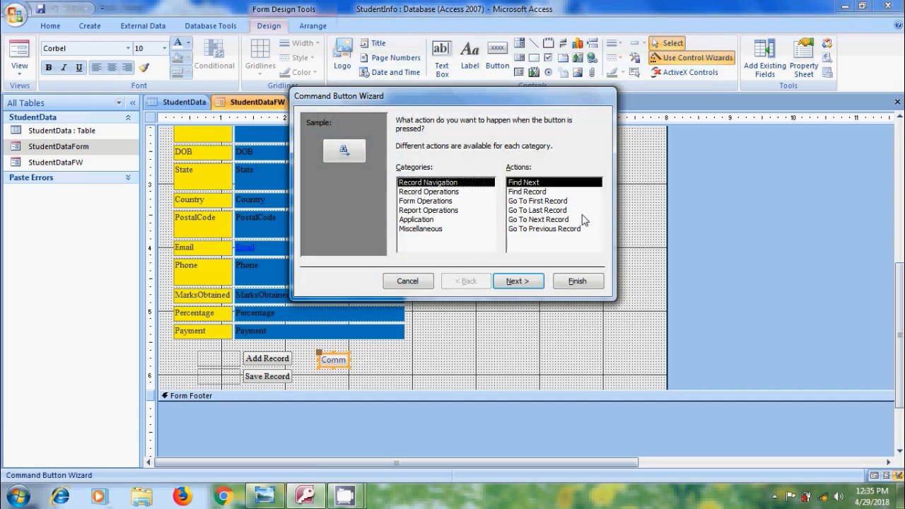
click(559, 202)
click(533, 284)
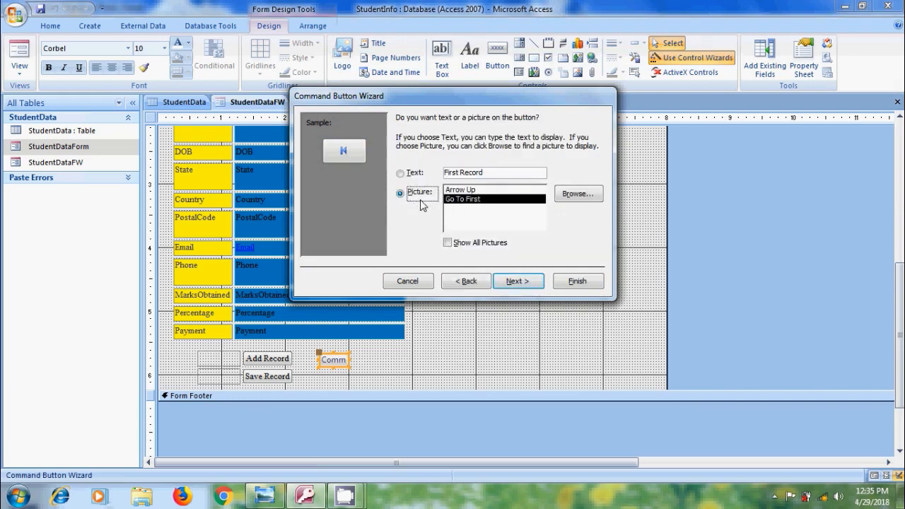
click(515, 281)
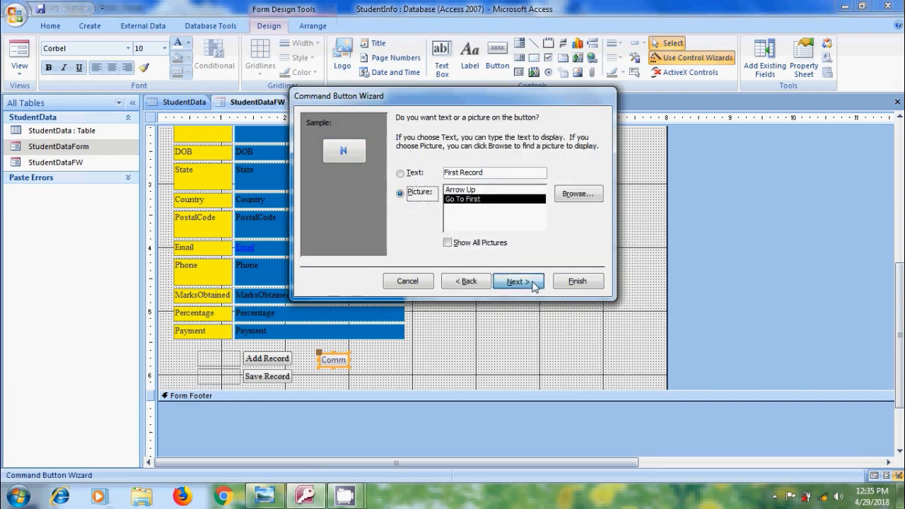
click(578, 281)
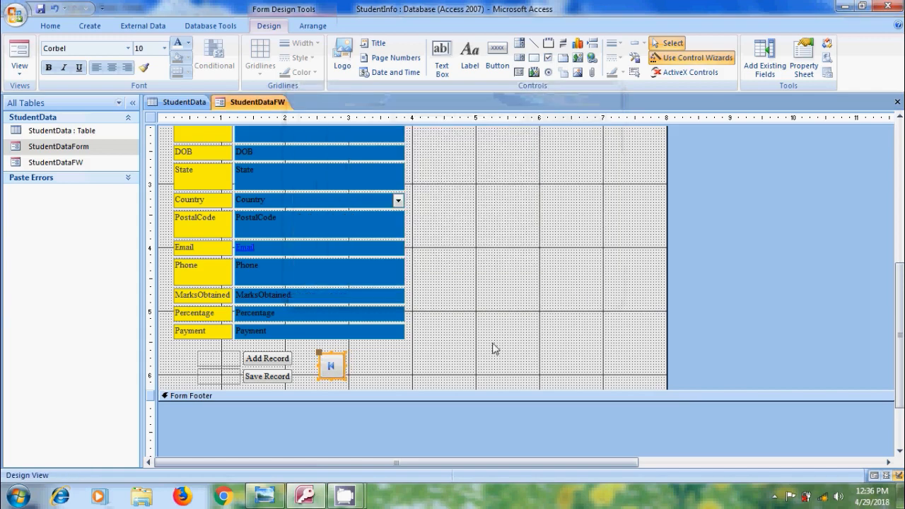
Step: Add a Go To Last Record button beside the first-record button, using the Go To Last picture and default name
click(500, 57)
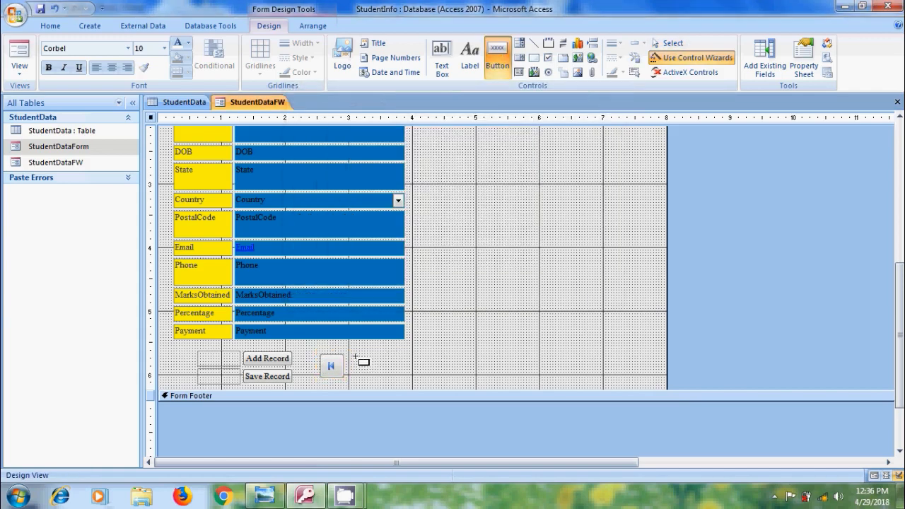
drag(357, 356, 389, 376)
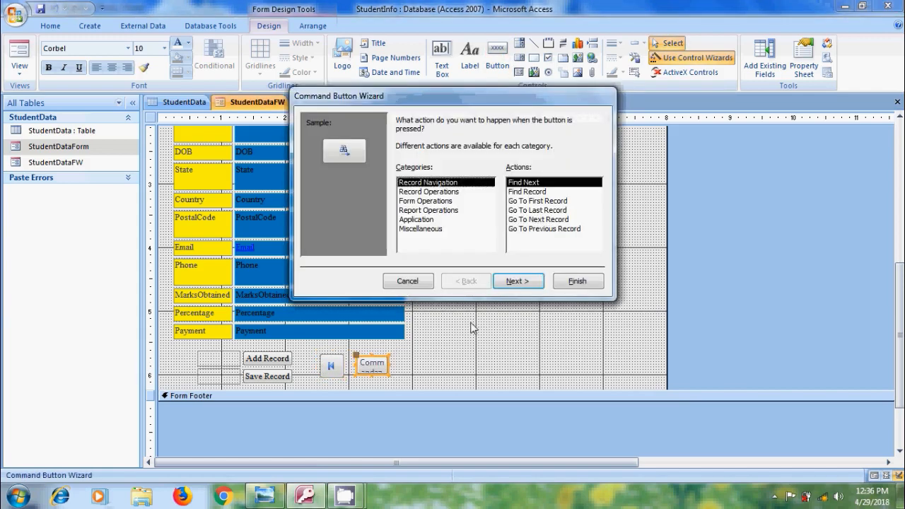
click(544, 210)
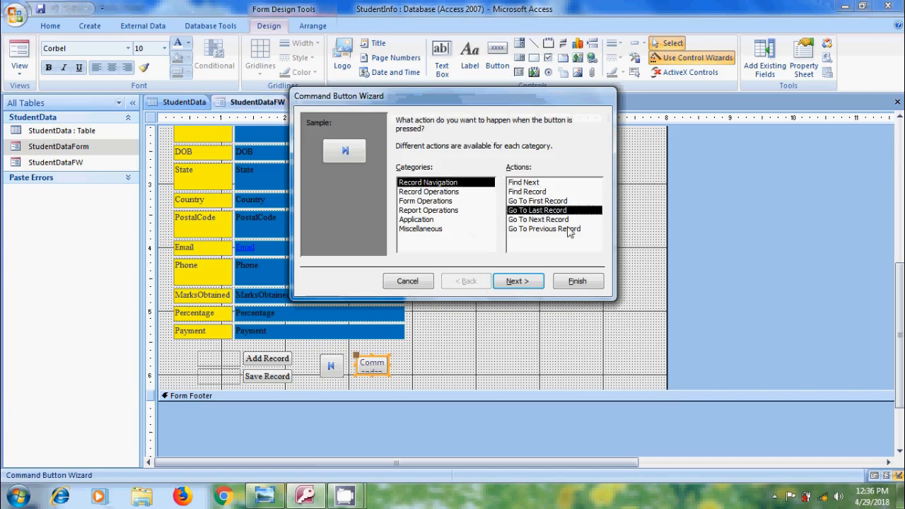
click(532, 283)
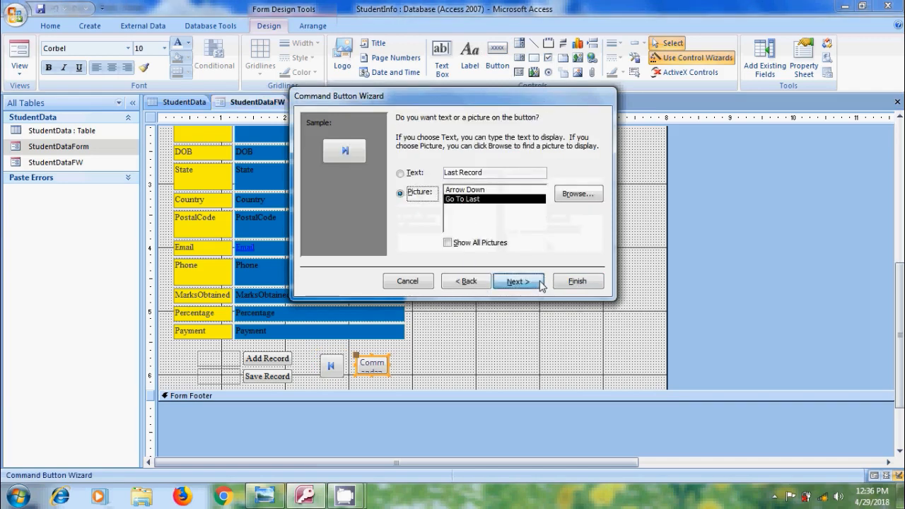
click(530, 282)
click(588, 280)
Step: Add a Go To Next Record button beside the last-record button, using the Go To Next picture and default name
click(497, 56)
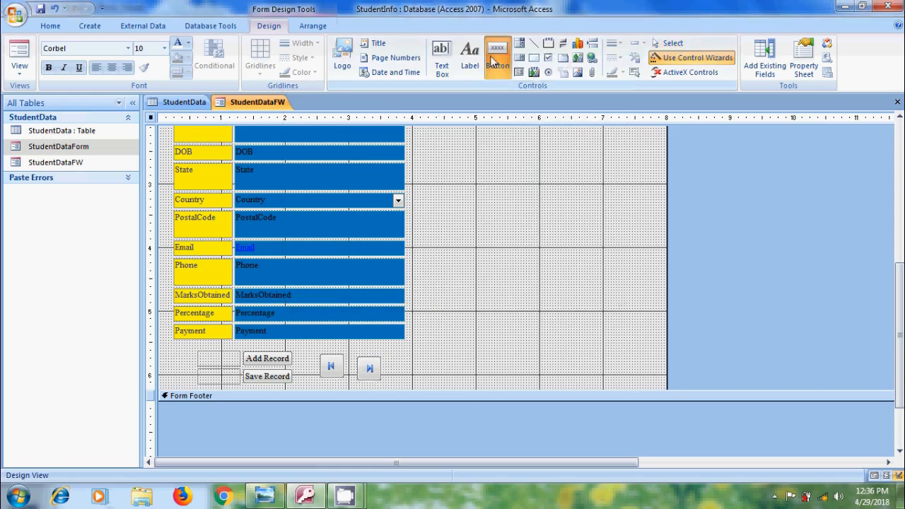
drag(394, 355, 427, 382)
click(537, 219)
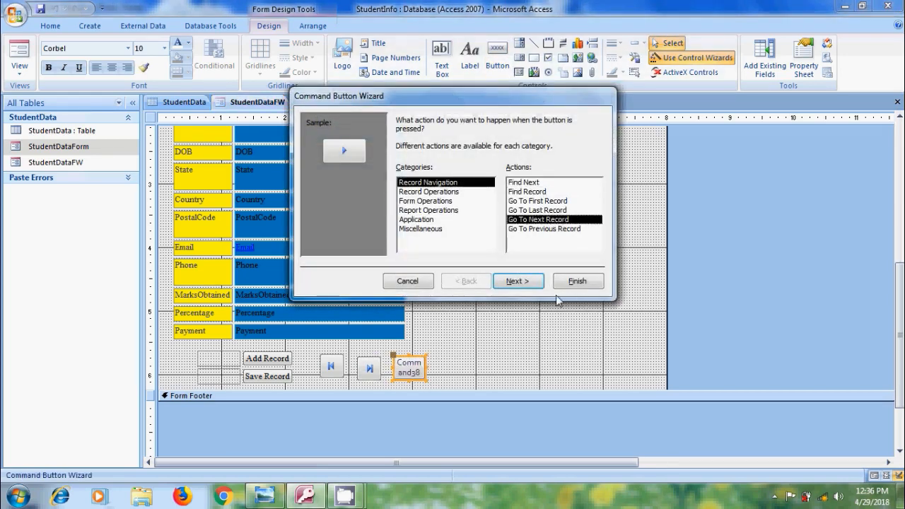
click(531, 282)
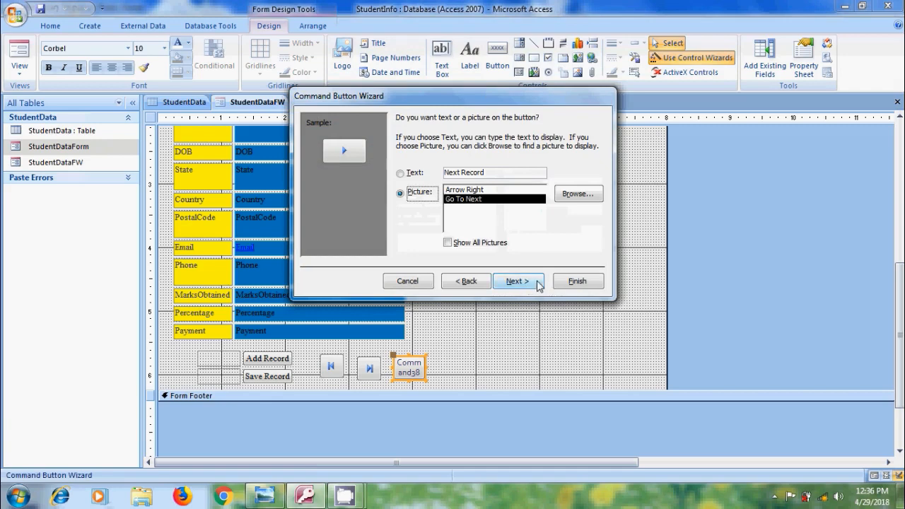
click(529, 282)
click(577, 281)
Step: Add a Go To Previous Record button beside the next-record button, using the Go To Previous picture and default name
click(498, 57)
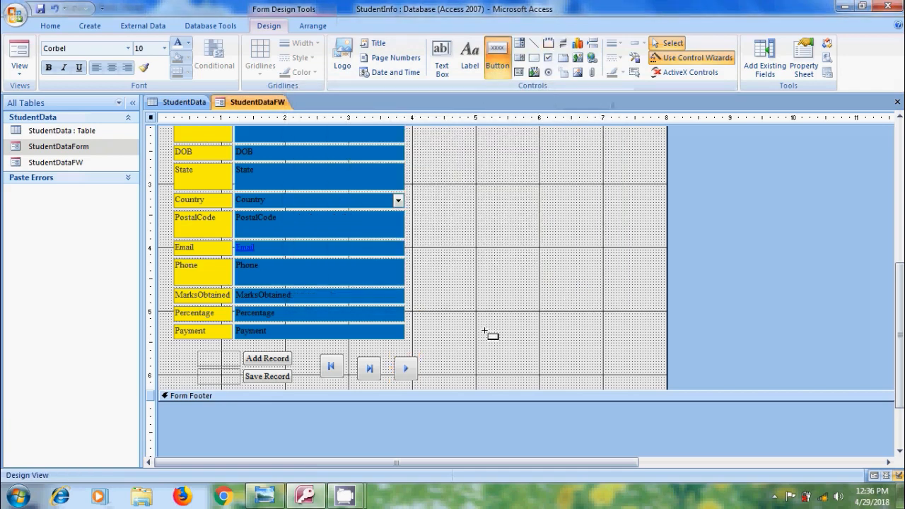
drag(431, 359, 467, 380)
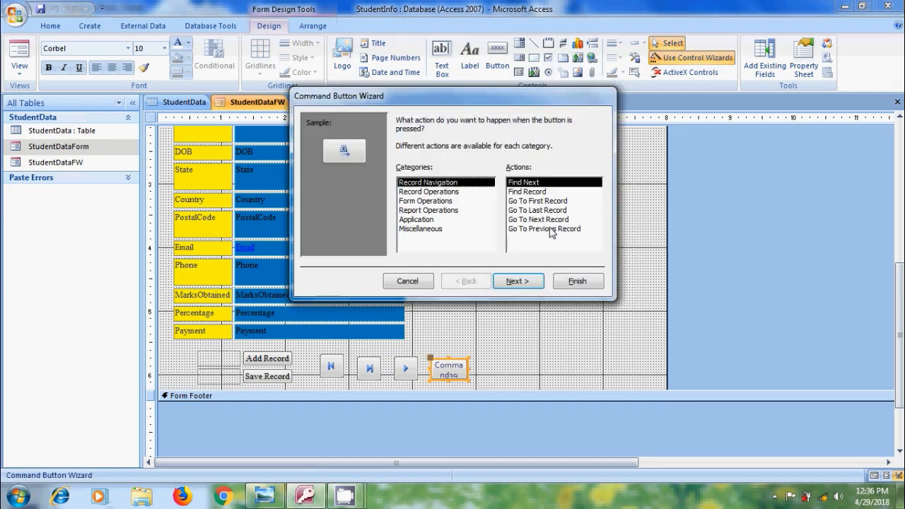
click(551, 229)
click(531, 282)
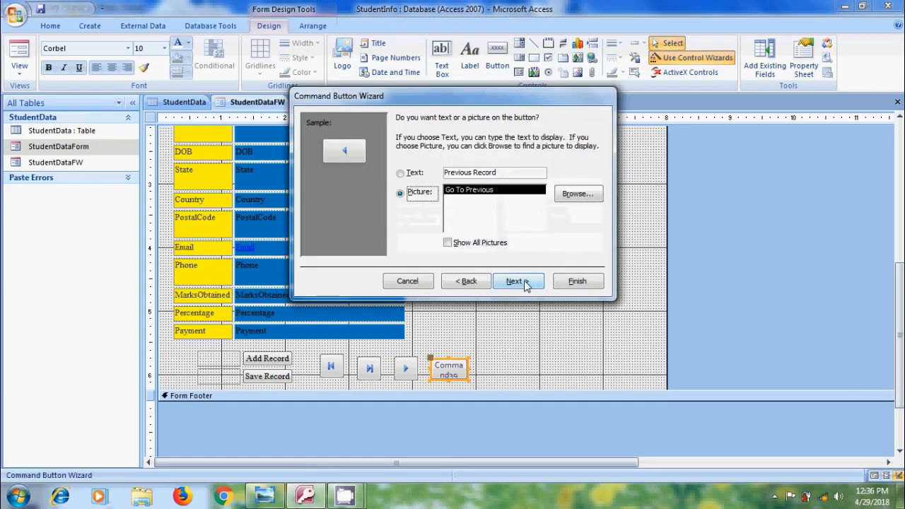
click(539, 284)
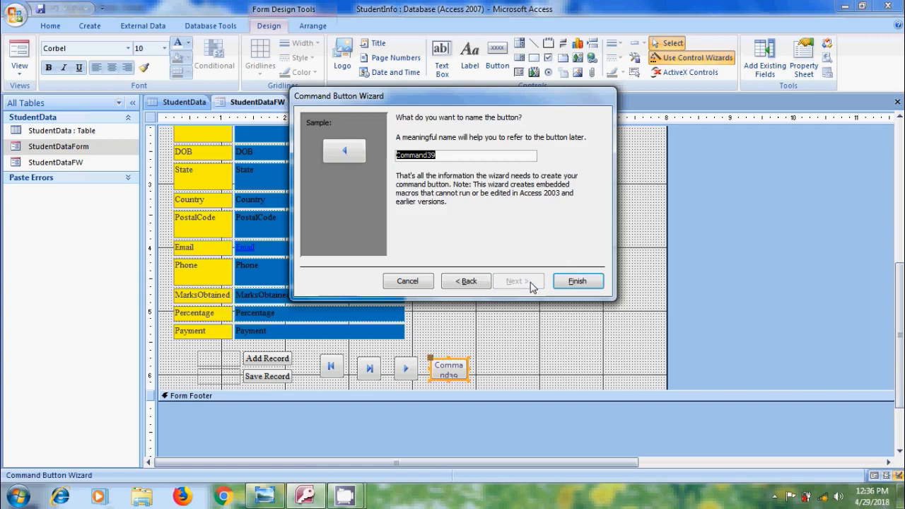
click(578, 281)
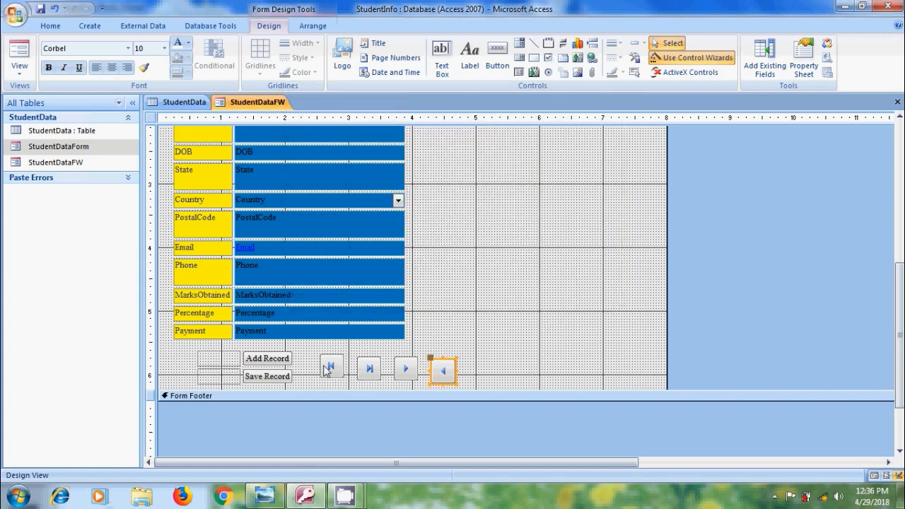
Step: Reorder the four navigation buttons as first, previous, next, last and arrange them together in a tabular layout
drag(331, 367, 352, 363)
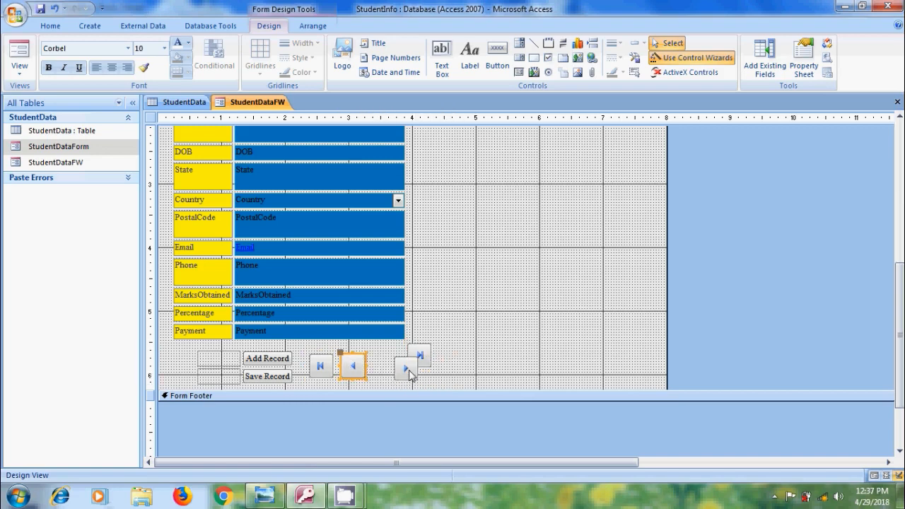
click(409, 370)
mouse_move(408, 370)
mouse_down()
mouse_move(387, 366)
mouse_move(419, 370)
mouse_up()
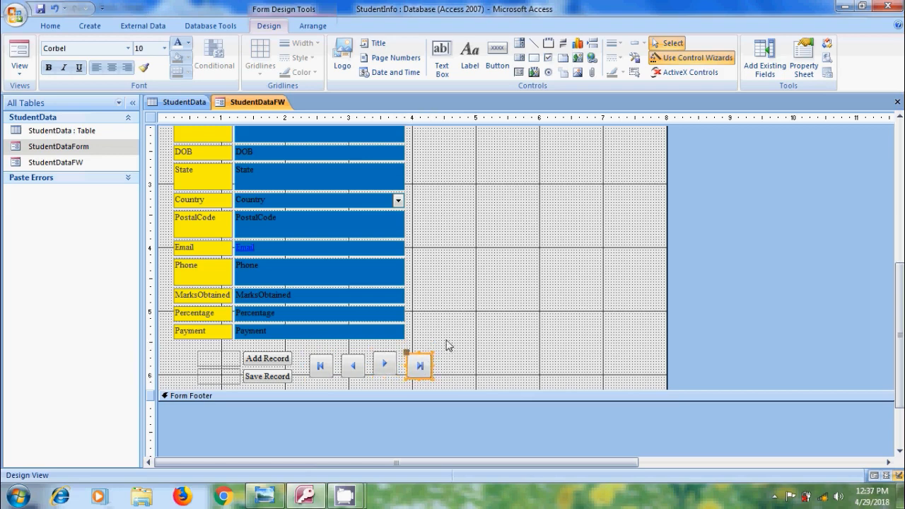
drag(468, 349, 316, 382)
right_click(353, 366)
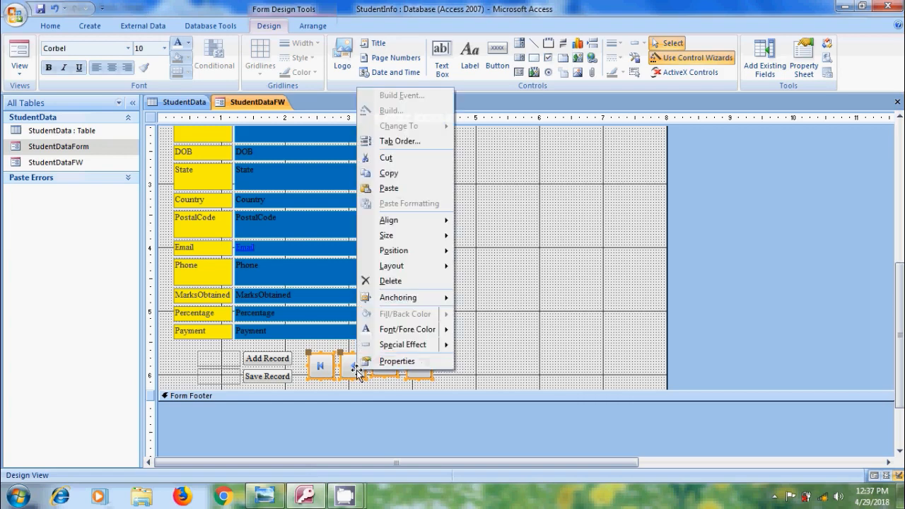
mouse_move(423, 269)
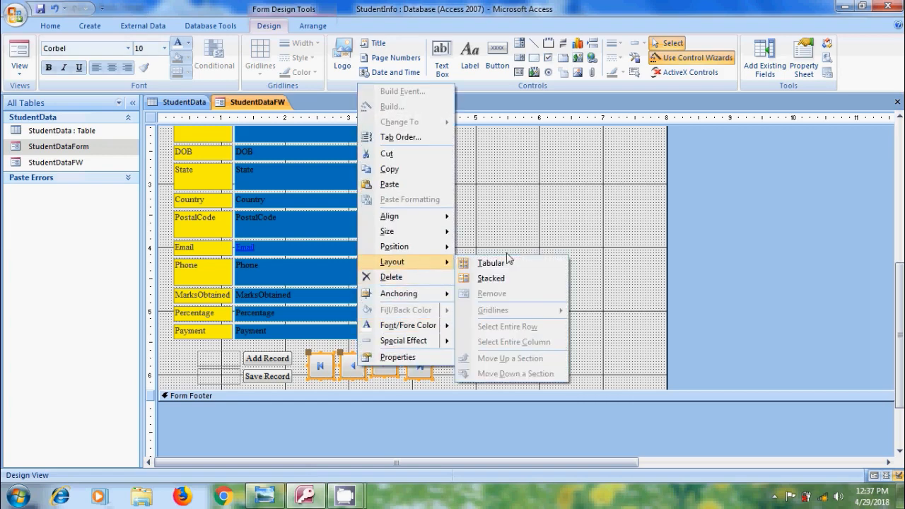
click(527, 267)
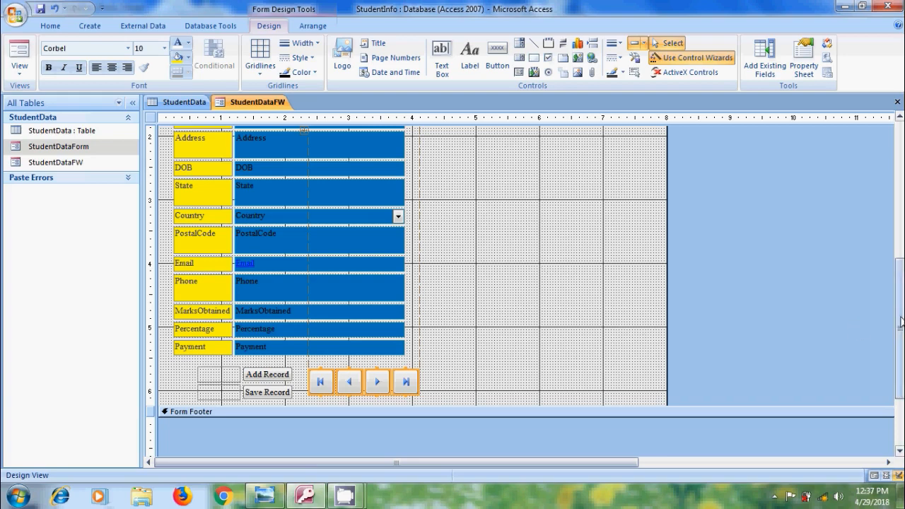
Step: Insert a chart about 3 inches wide and 2.4 inches tall below the Remarks field, based on the StudentData table
drag(899, 321, 899, 250)
scroll(809, 263, up, 3)
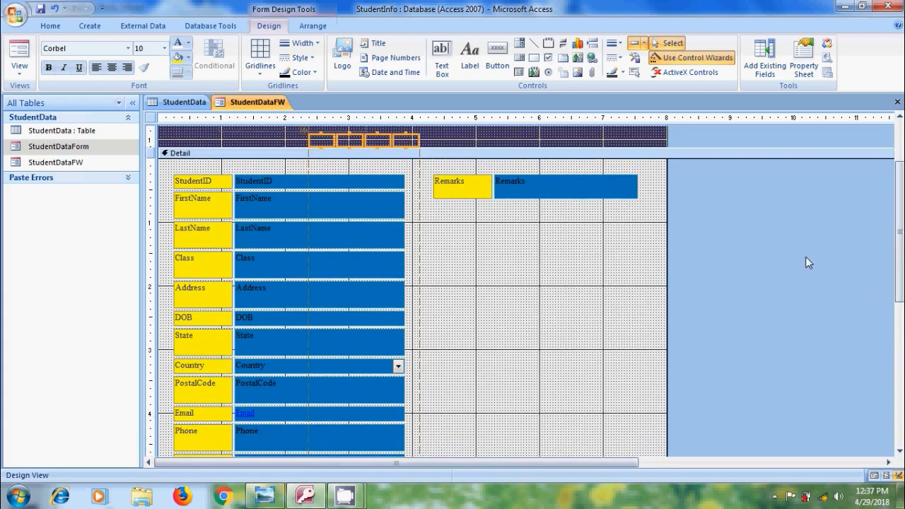
click(578, 44)
drag(442, 235, 633, 388)
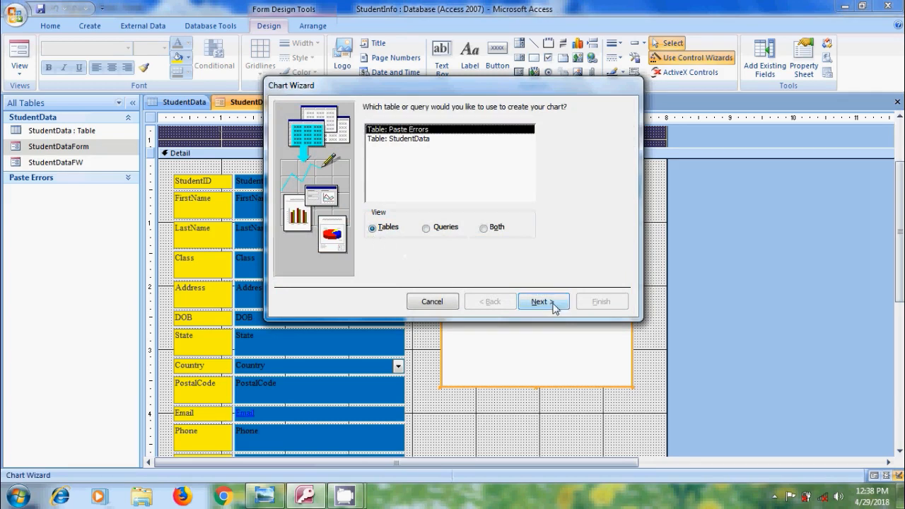
click(408, 139)
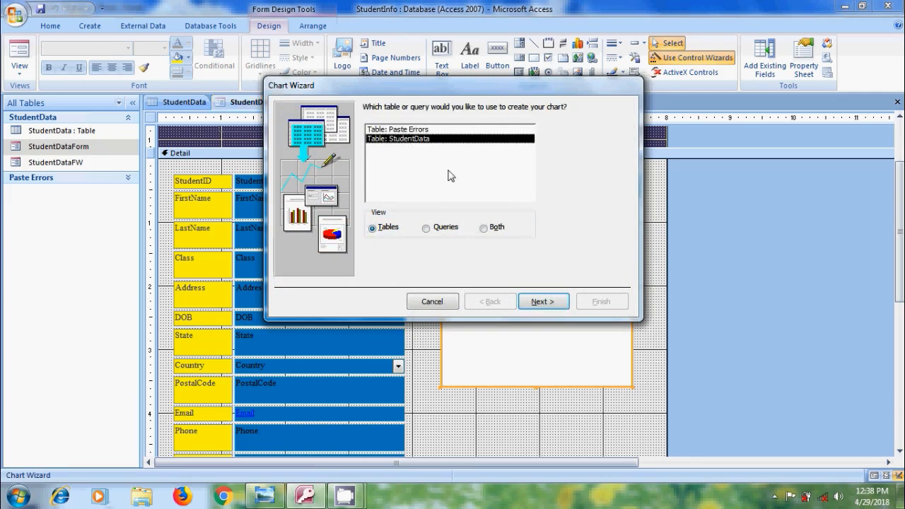
click(541, 302)
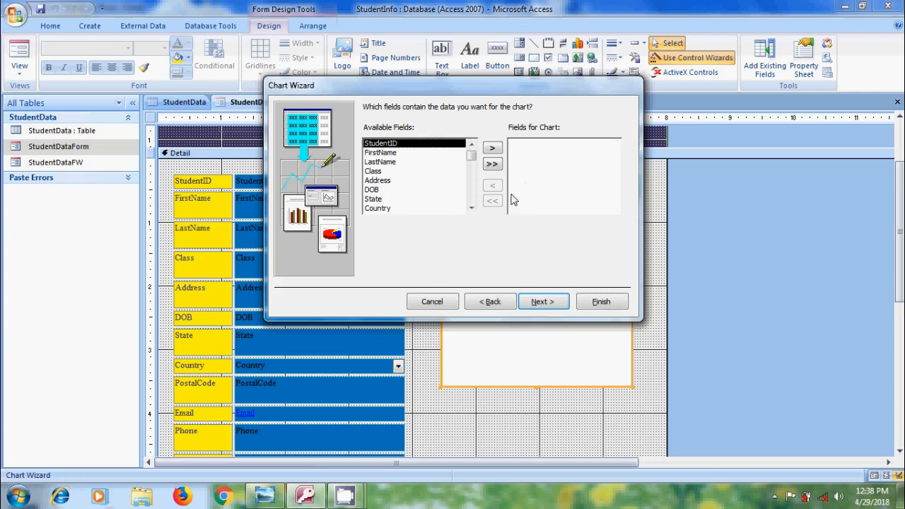
Step: Build a column chart of DOB by month, linked on StudentID, keeping the title StudentData and displaying a legend
click(371, 191)
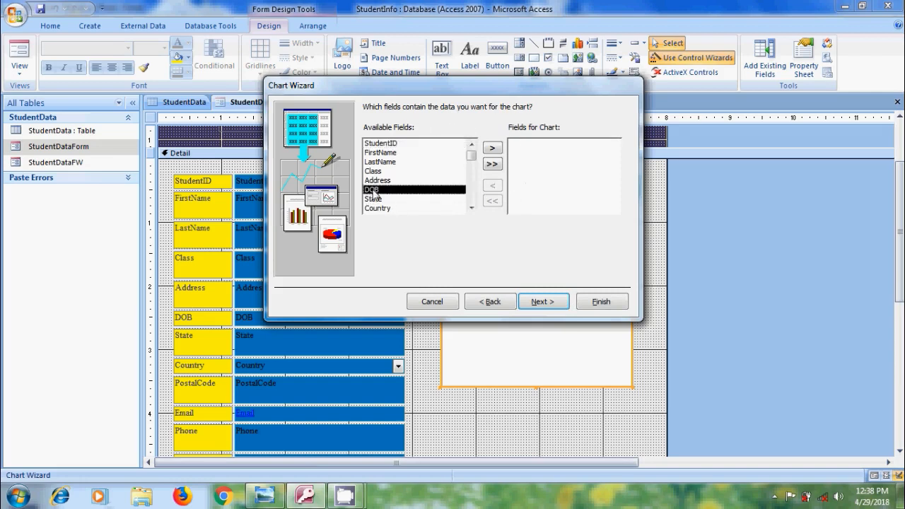
click(493, 148)
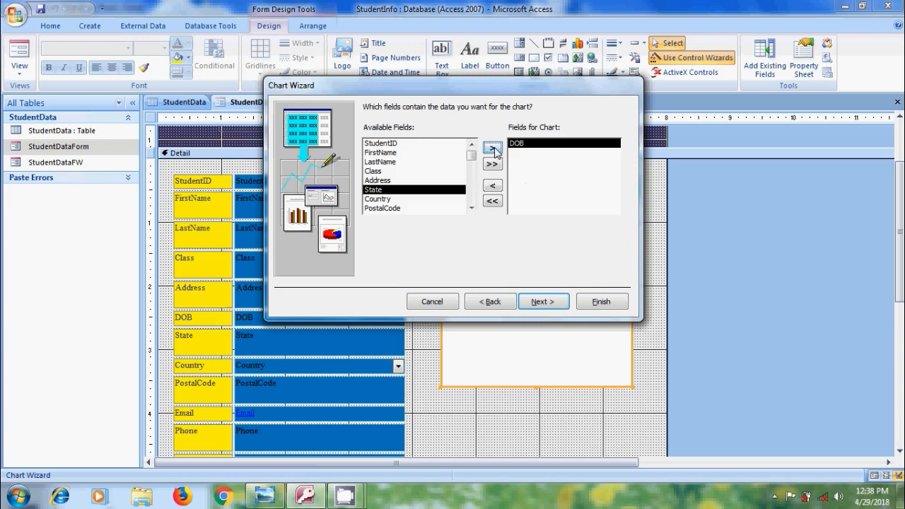
click(552, 307)
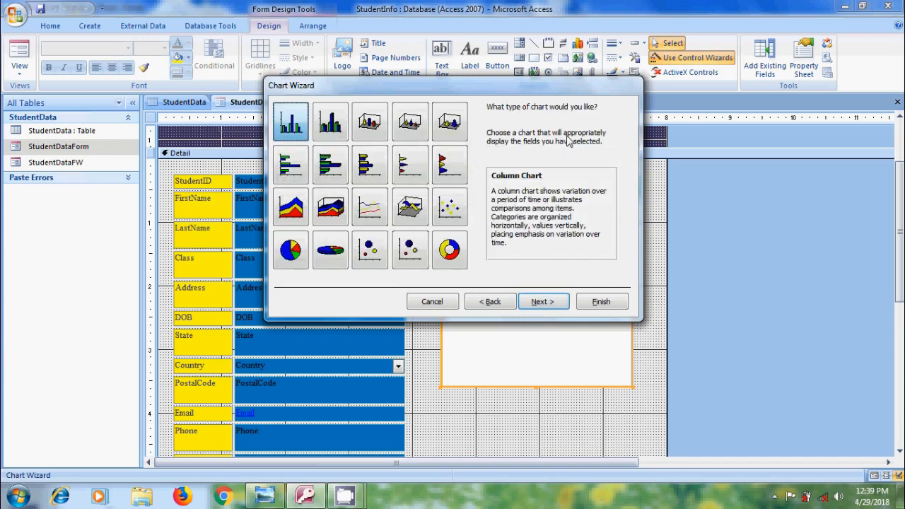
click(543, 302)
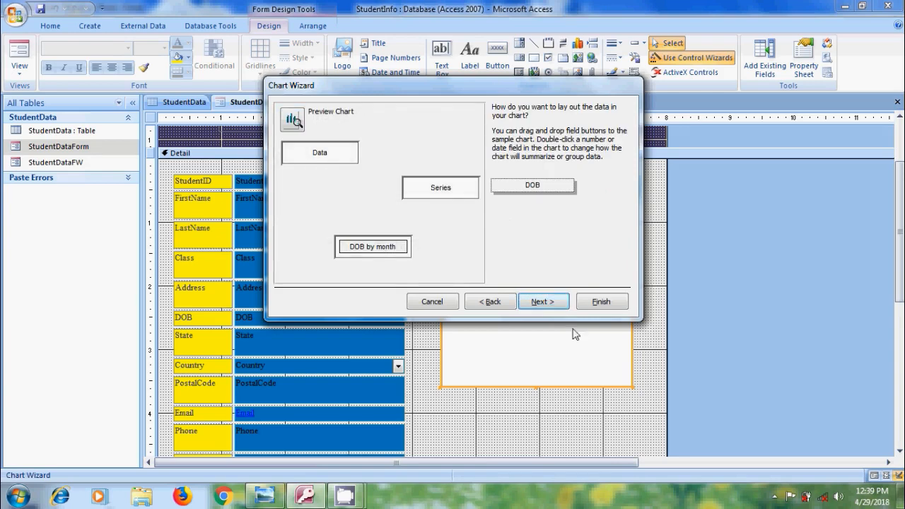
click(564, 308)
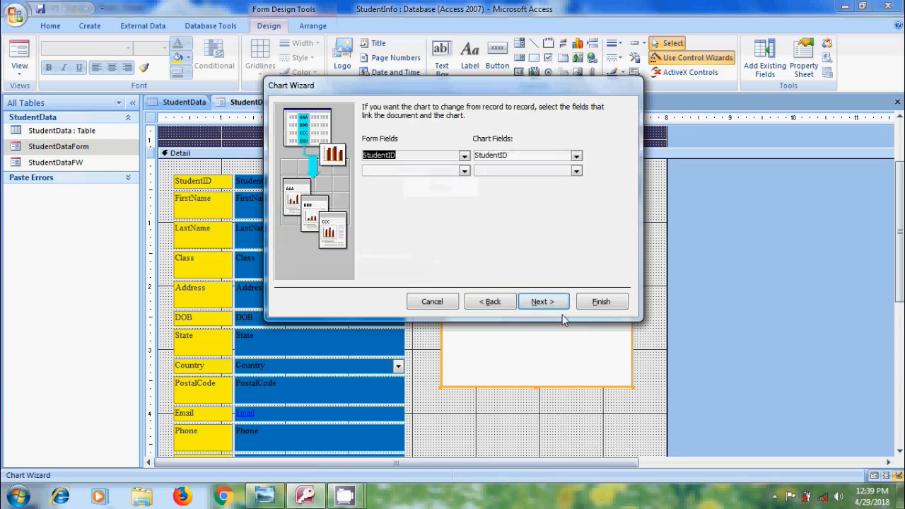
click(545, 303)
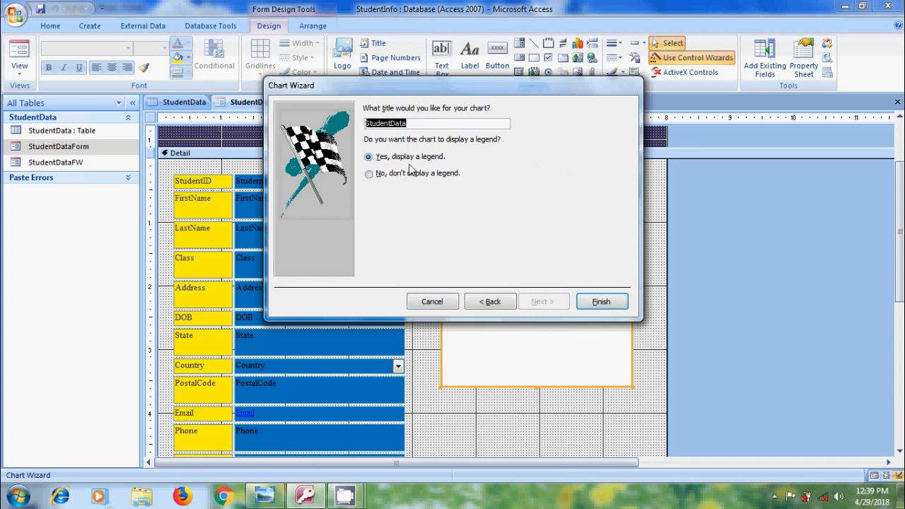
click(602, 302)
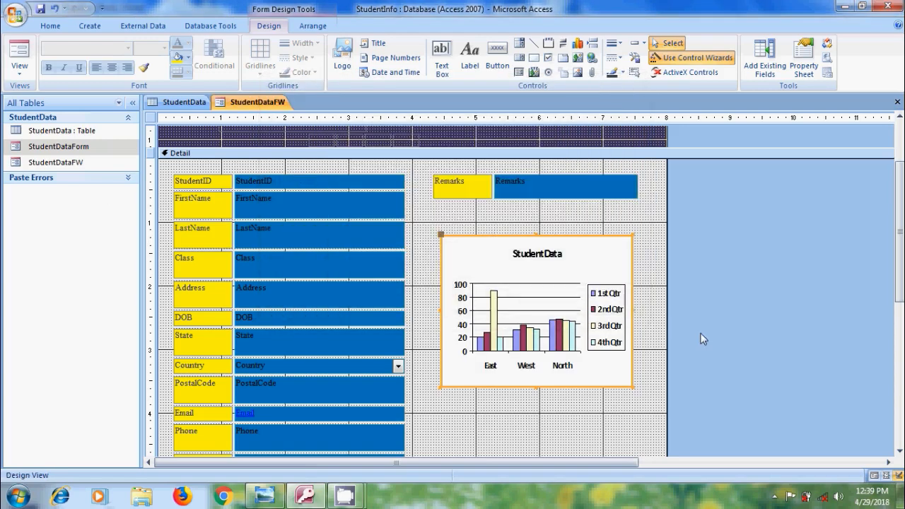
Step: Show the form in Layout View and step through to the third record to examine how the chart changes
click(19, 70)
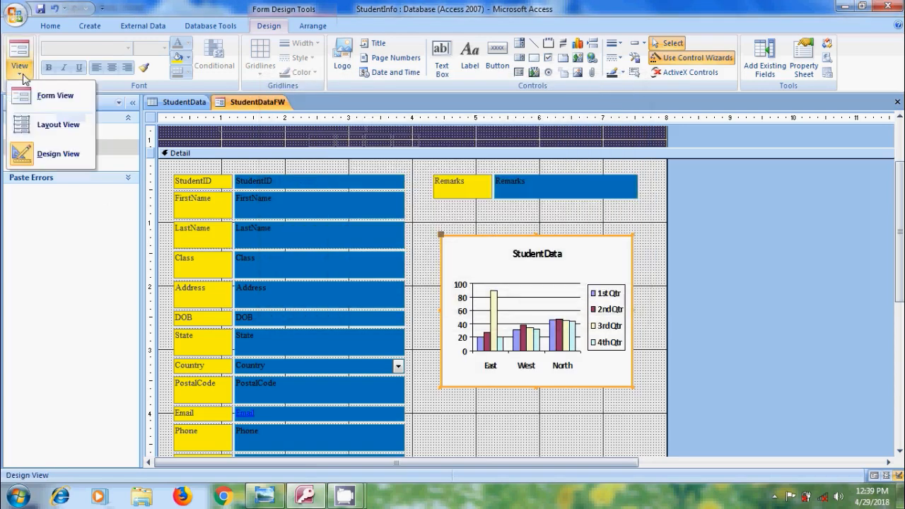
click(59, 125)
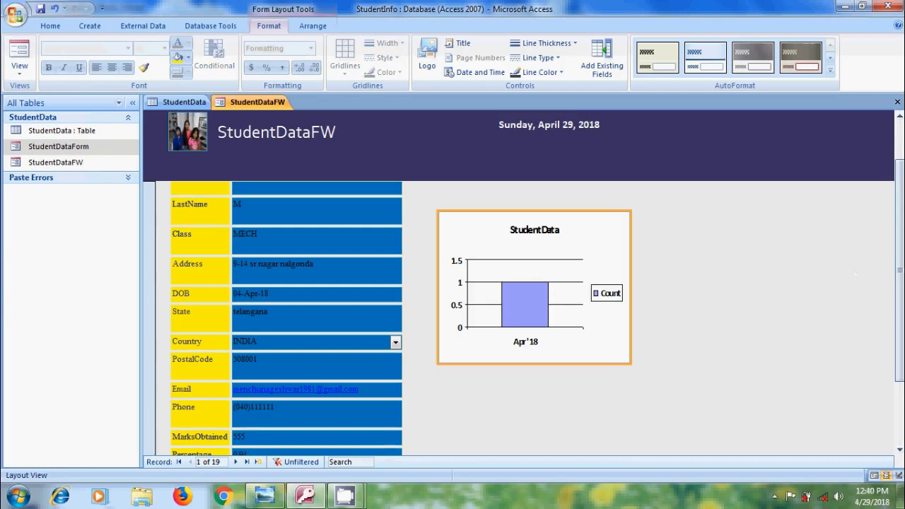
drag(899, 269, 900, 219)
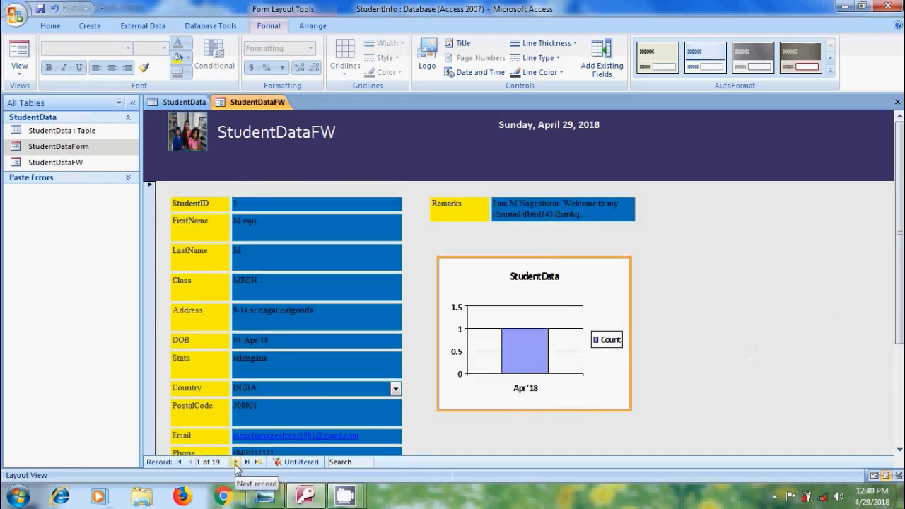
click(235, 461)
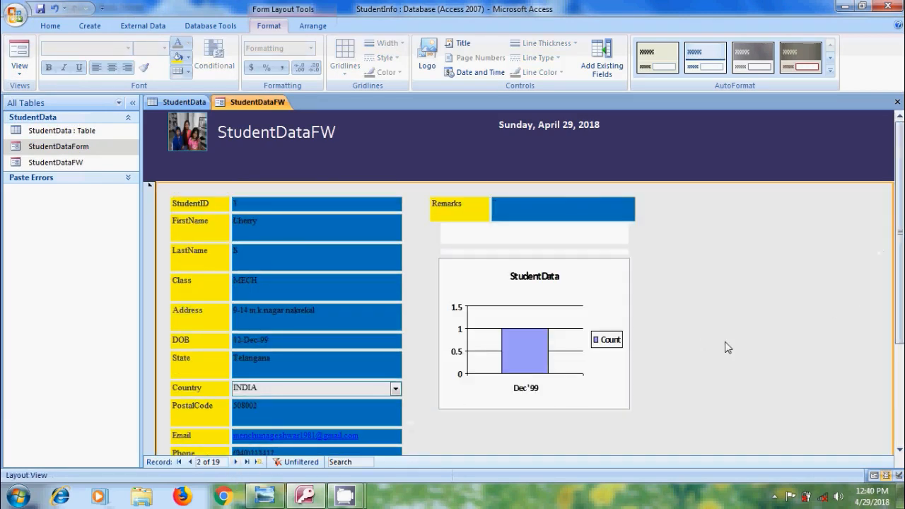
click(236, 462)
click(583, 344)
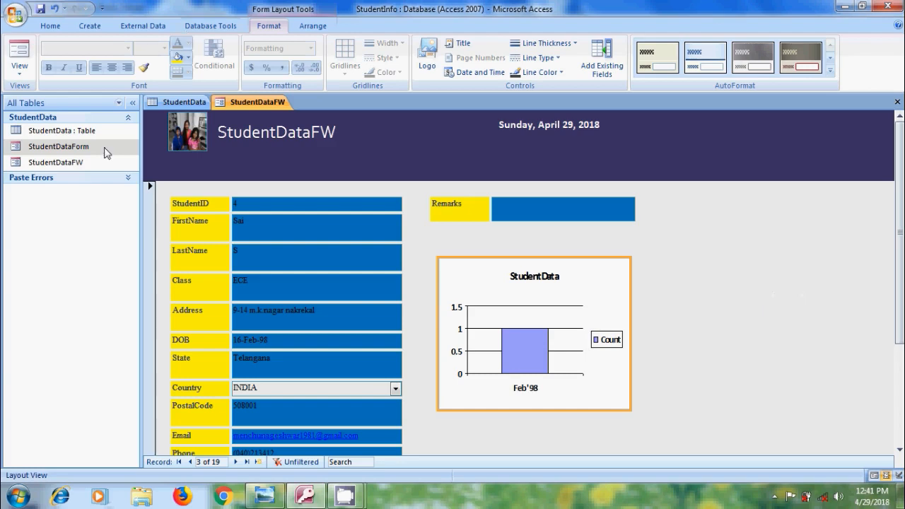
Step: Create a Multiple Items form from the StudentData table, narrow its FirstName column and reduce the rows to a single line in height
click(91, 133)
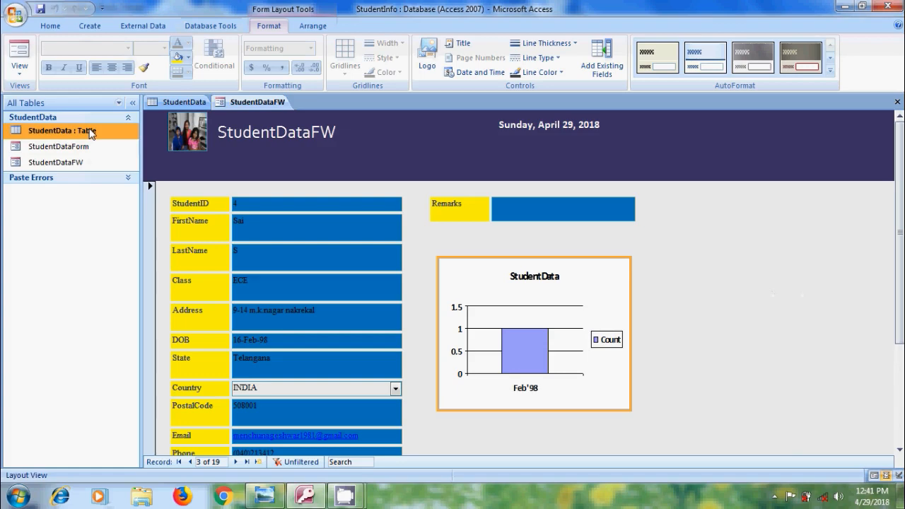
click(90, 26)
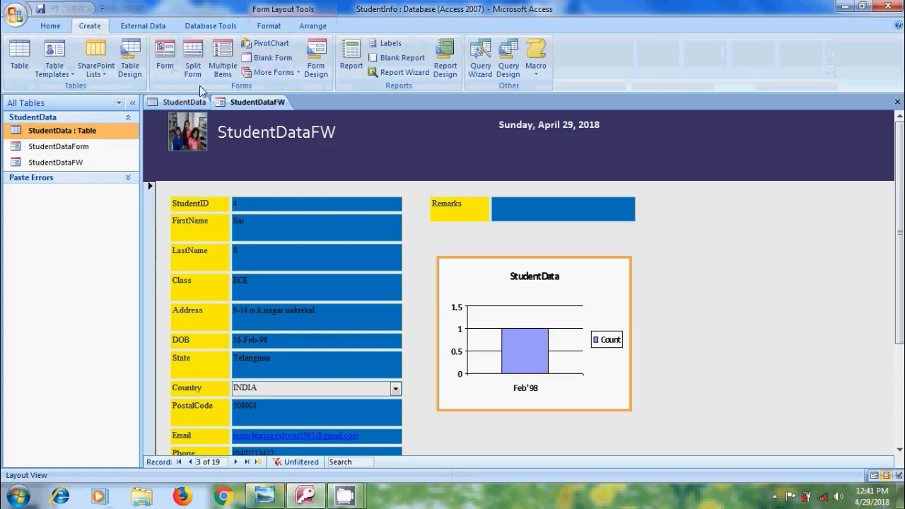
click(223, 69)
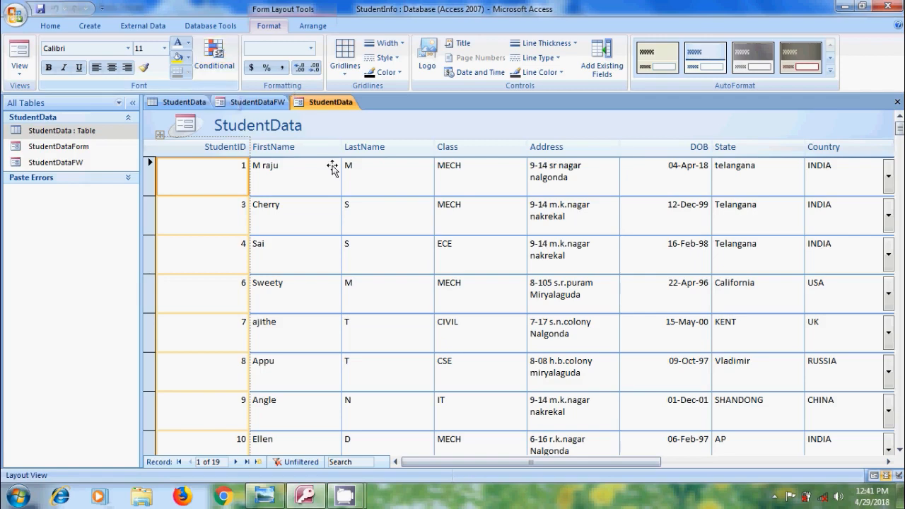
click(299, 184)
drag(309, 196, 315, 168)
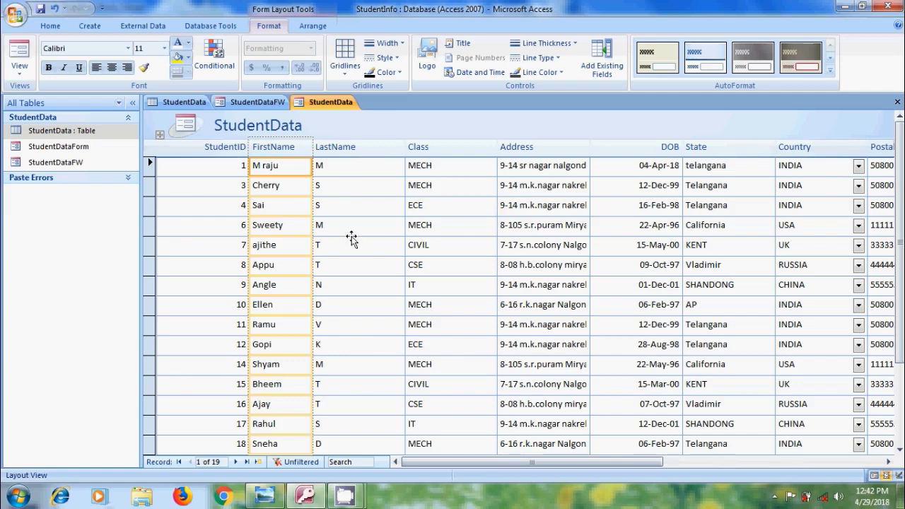
Step: Create a split form from the StudentData table and slightly reduce the height of its FirstName field
click(90, 27)
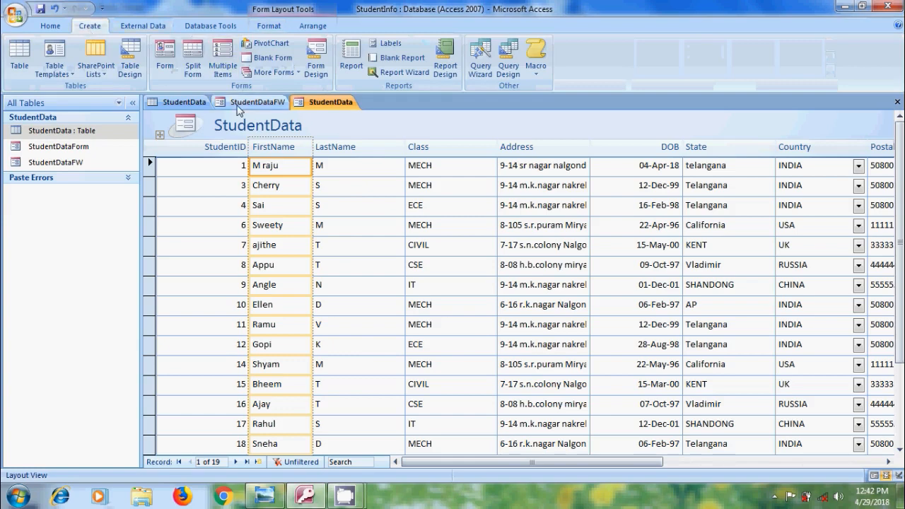
click(193, 60)
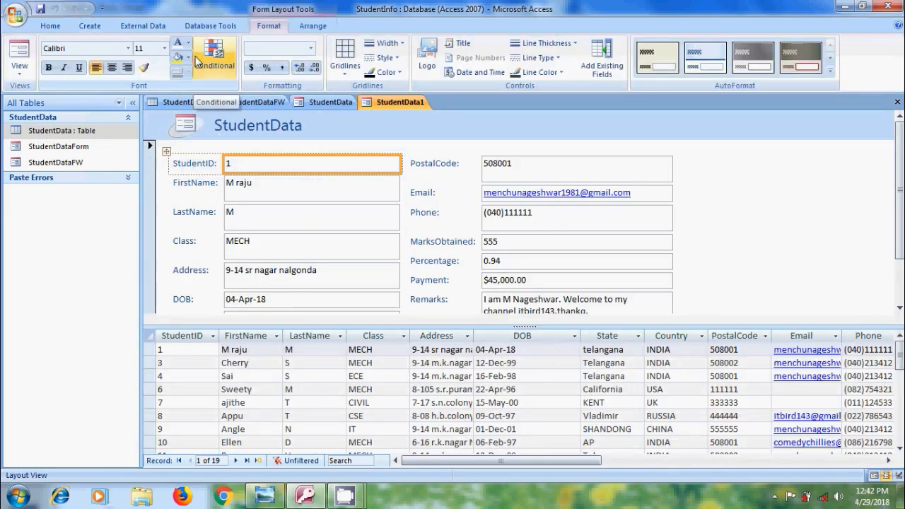
click(367, 222)
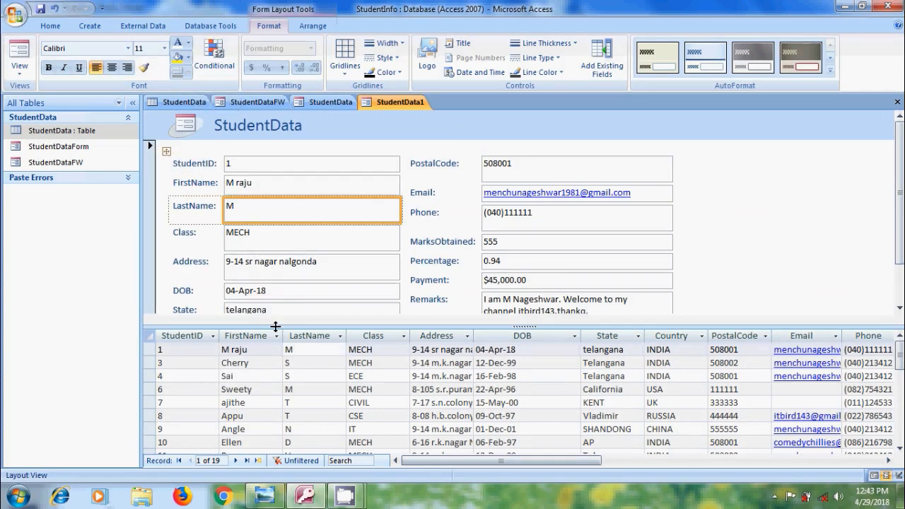
Step: Select several student rows in the split form's datasheet to check that the form section follows the selected record
click(235, 376)
click(251, 402)
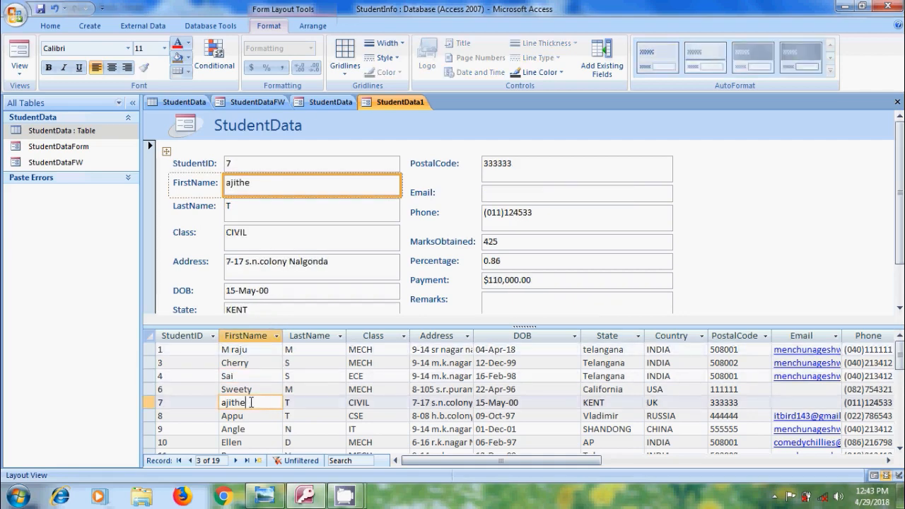
click(253, 416)
click(254, 429)
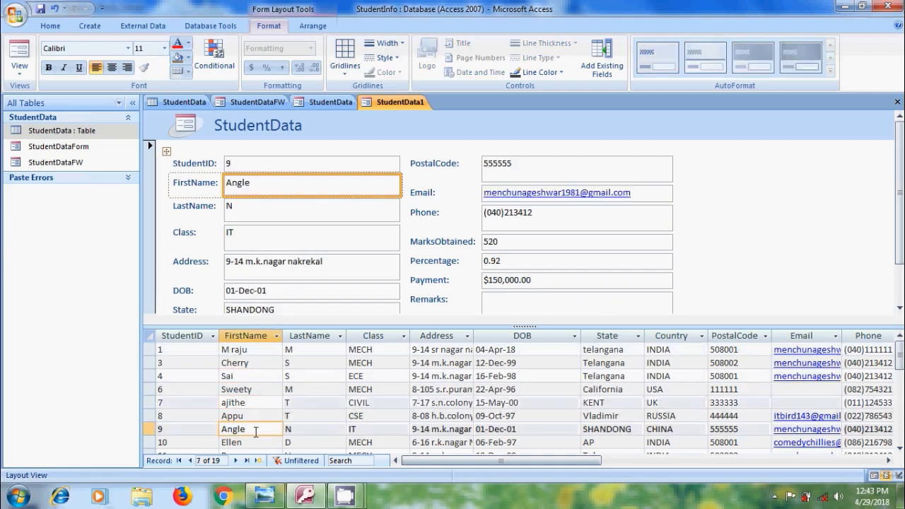
click(254, 442)
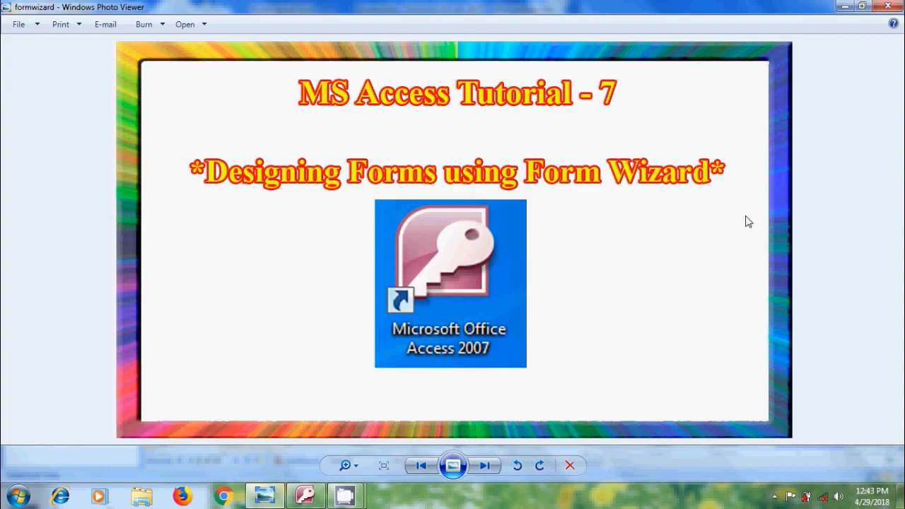
click(845, 7)
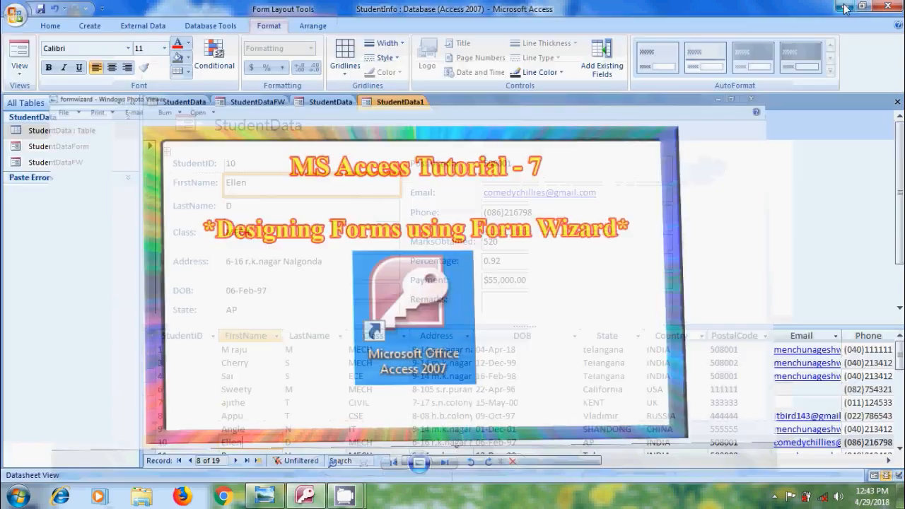